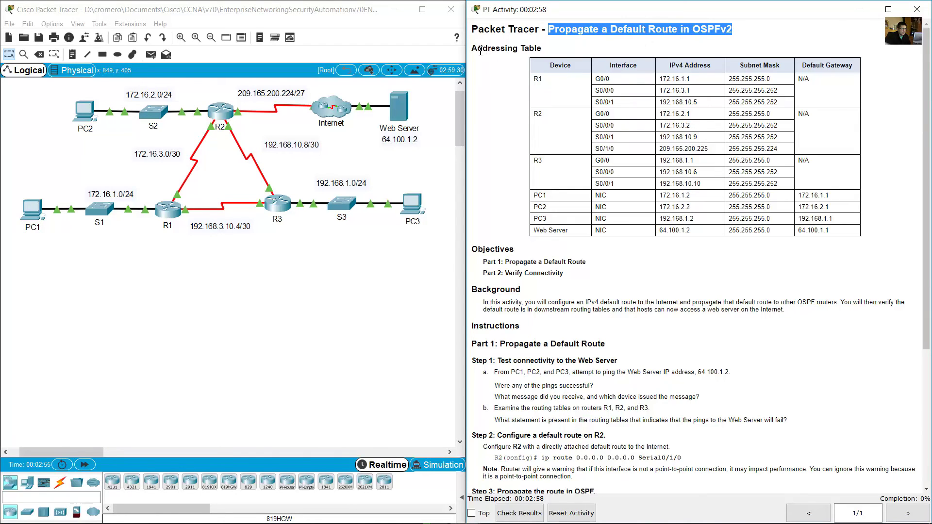
- Examine the Addressing Table and the topology, including the routers, PC1, PC2, PC3, the Internet cloud and the Web Server
left_click_drag(480, 51, 543, 50)
left_click_drag(554, 84, 565, 167)
left_click(564, 177)
left_click_drag(538, 195, 546, 233)
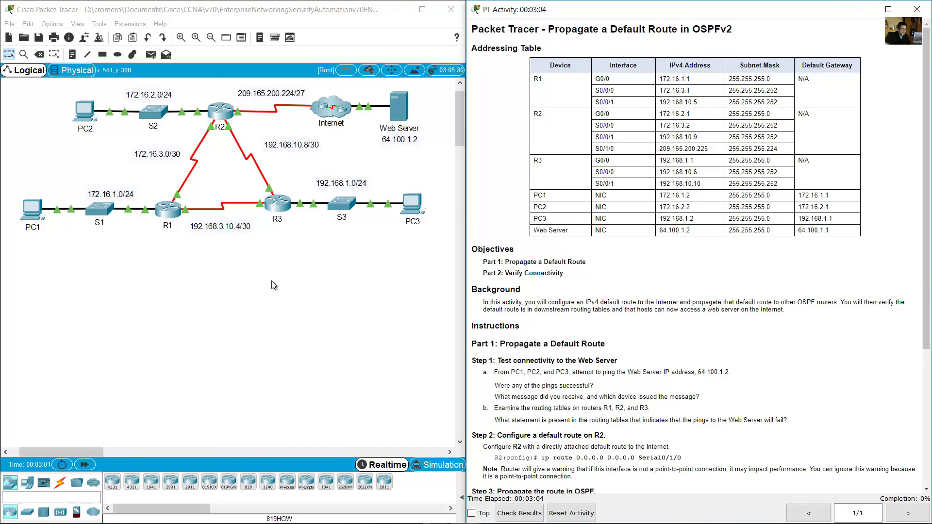
left_click(237, 196)
left_click_drag(290, 272, 169, 145)
left_click_drag(125, 292, 60, 109)
left_click_drag(430, 267, 401, 179)
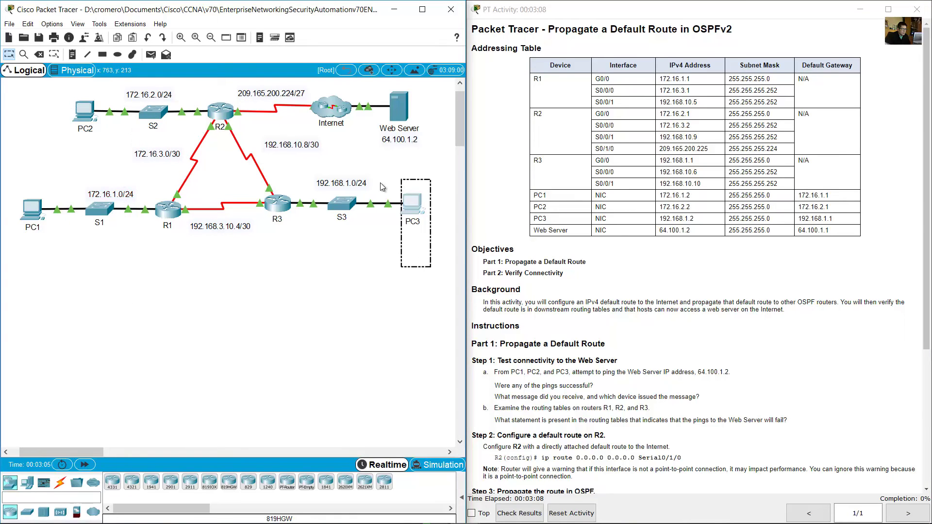
left_click_drag(121, 292, 20, 125)
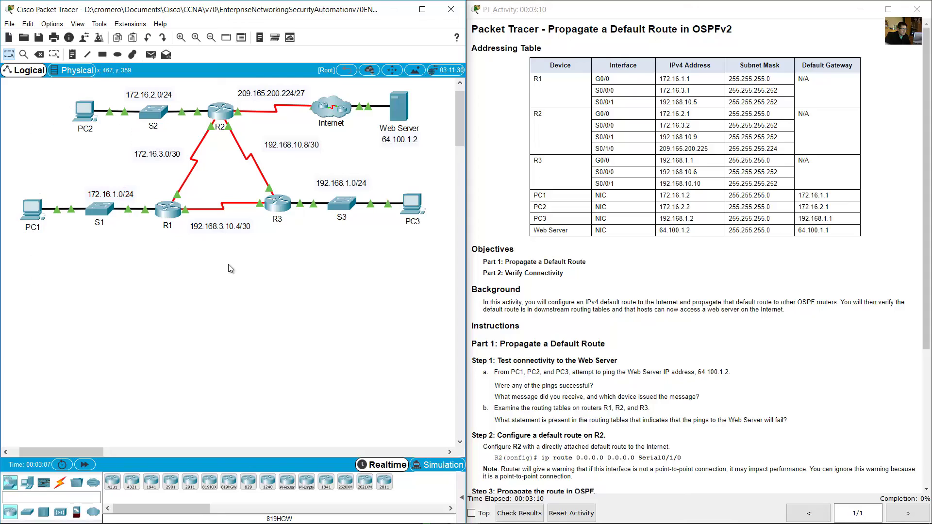
left_click_drag(431, 164, 333, 93)
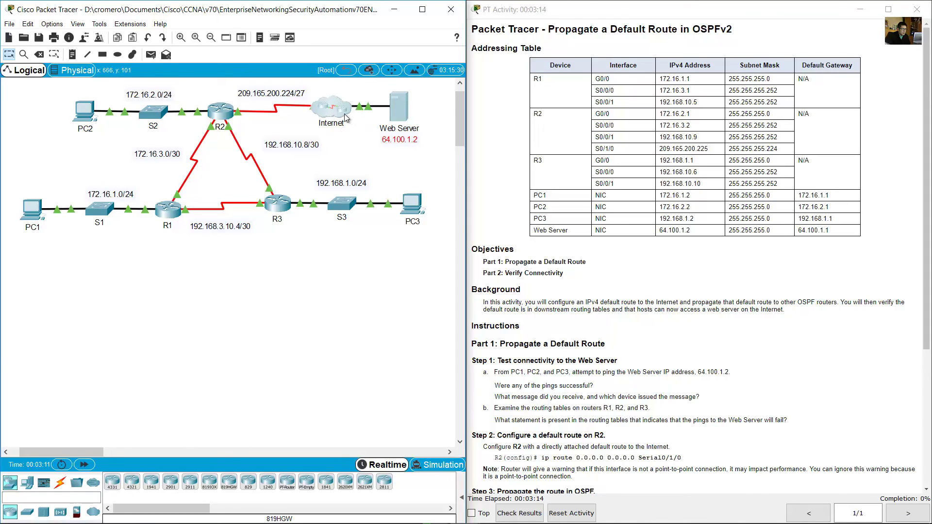
- Read the Part 1, Step 1 instructions on testing connectivity to the Web Server
left_click_drag(829, 230, 515, 249)
scroll(568, 170, "down", 4)
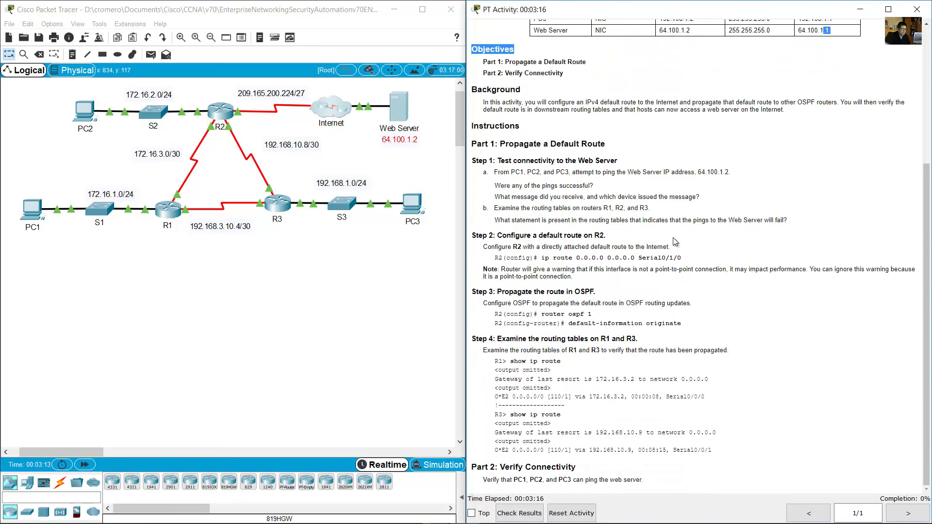
left_click_drag(502, 144, 654, 147)
left_click(653, 146)
left_click_drag(500, 161, 619, 158)
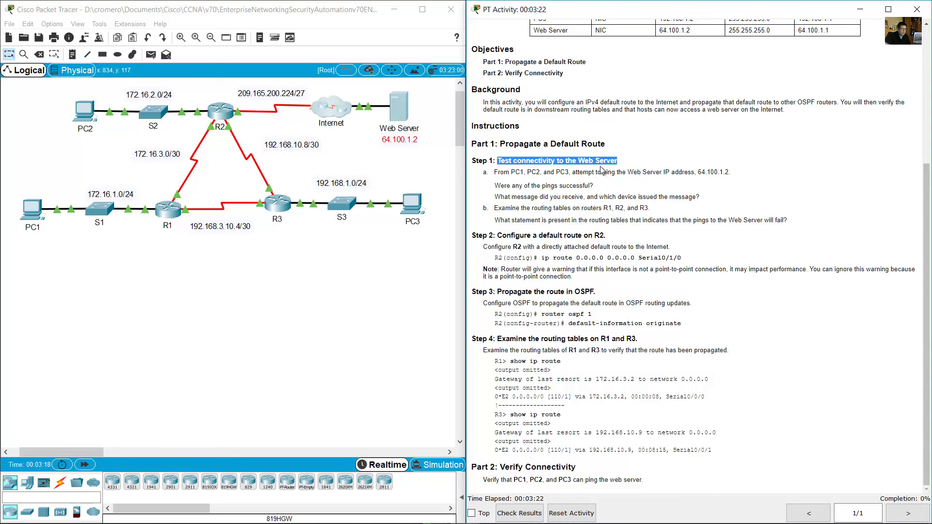
left_click_drag(494, 172, 726, 173)
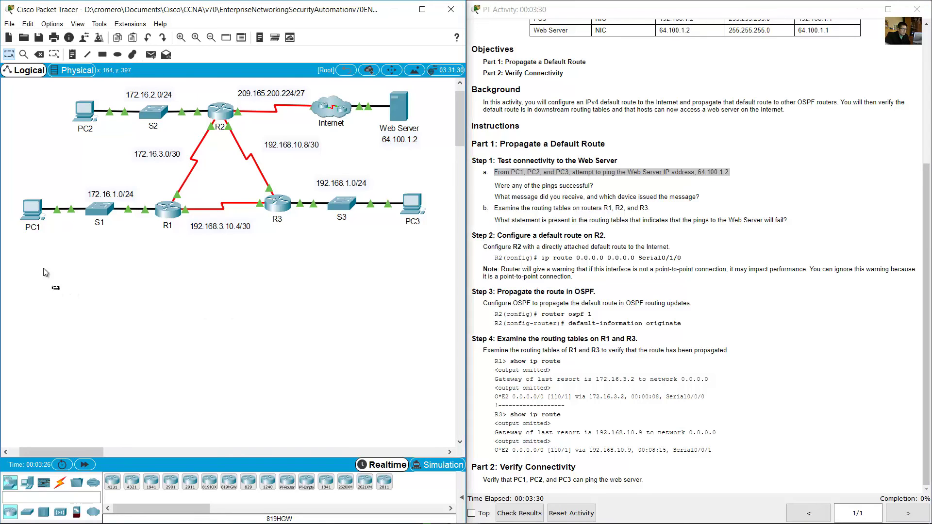
- Open the Command Prompt on PC1 and place its enlarged window below the topology
left_click(34, 207)
left_click_drag(471, 117, 154, 238)
left_click(90, 258)
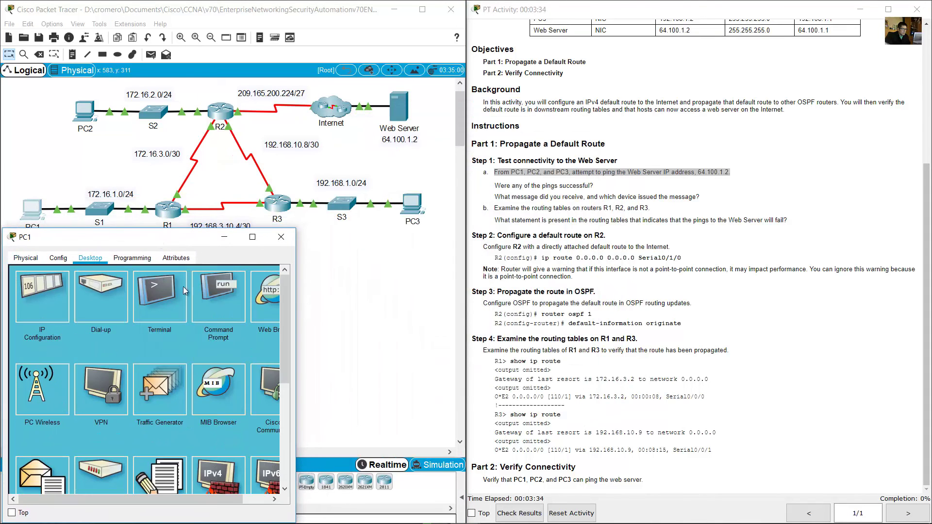
left_click(215, 297)
left_click_drag(296, 231, 513, 252)
- Ping the Web Server at 64.100.1.2 from PC1 and check the replies
type("ping")
left_click(417, 162)
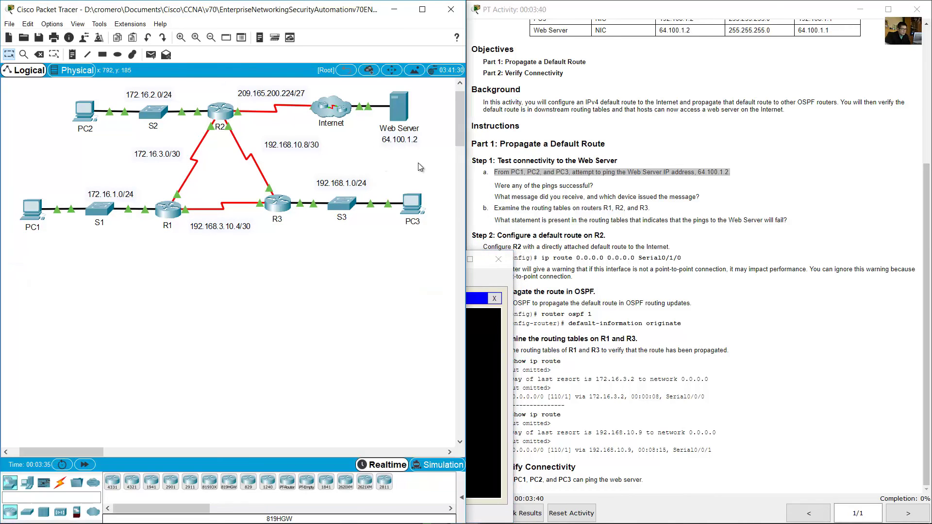
left_click(479, 423)
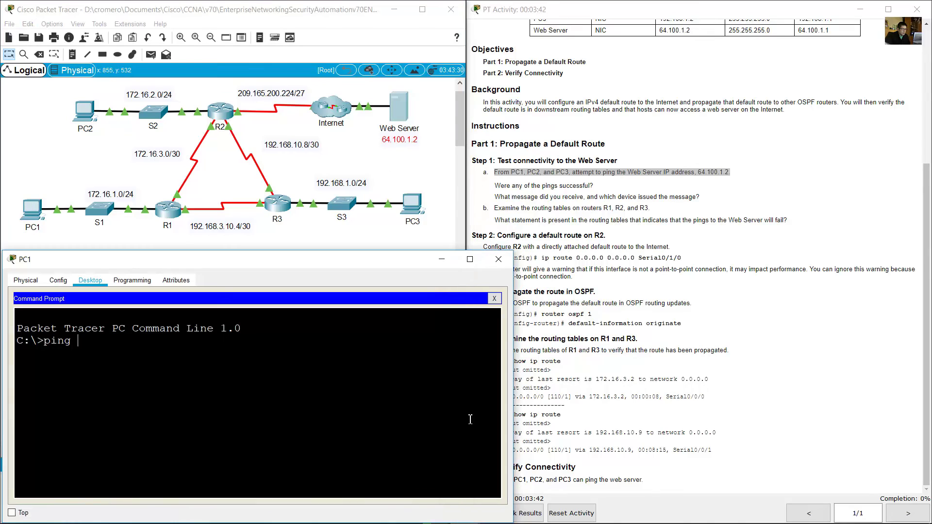
type("64.100.1.2")
key("Return")
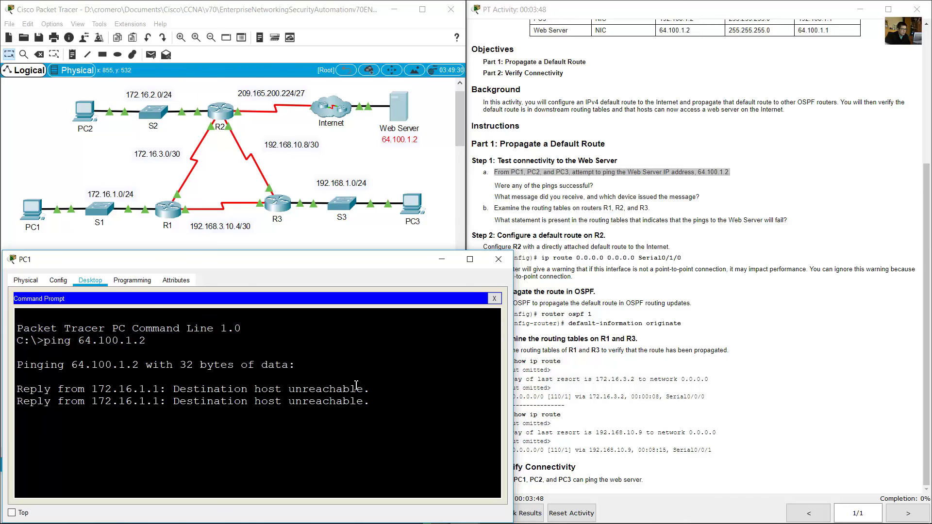
left_click_drag(181, 391, 363, 431)
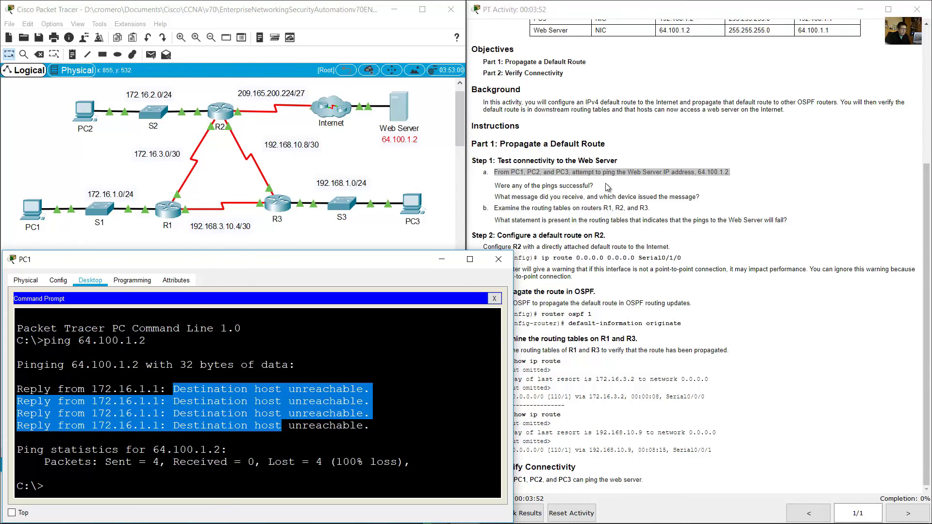
- Open the Command Prompt on PC2 and place its enlarged window below the topology
left_click(295, 229)
left_click_drag(105, 154, 59, 95)
left_click(85, 112)
left_click_drag(437, 115, 121, 235)
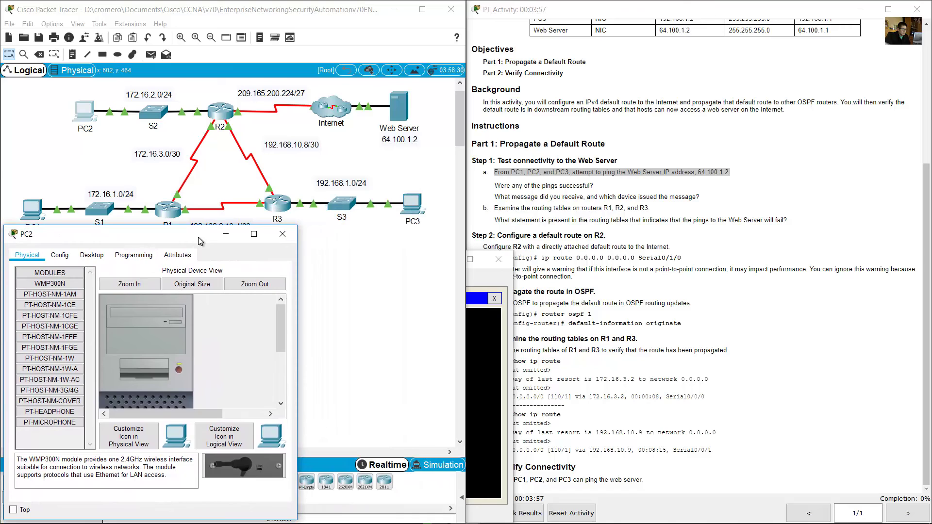
left_click(104, 255)
left_click(231, 281)
left_click_drag(301, 227, 516, 253)
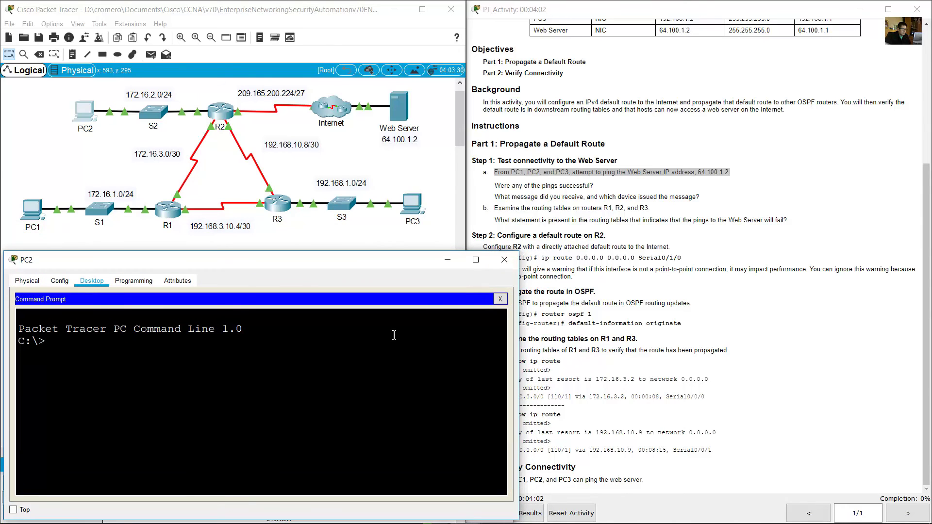
- Ping the Web Server at 64.100.1.2 from PC2 and check the replies
type("ping 64.100.1.2")
key("Return")
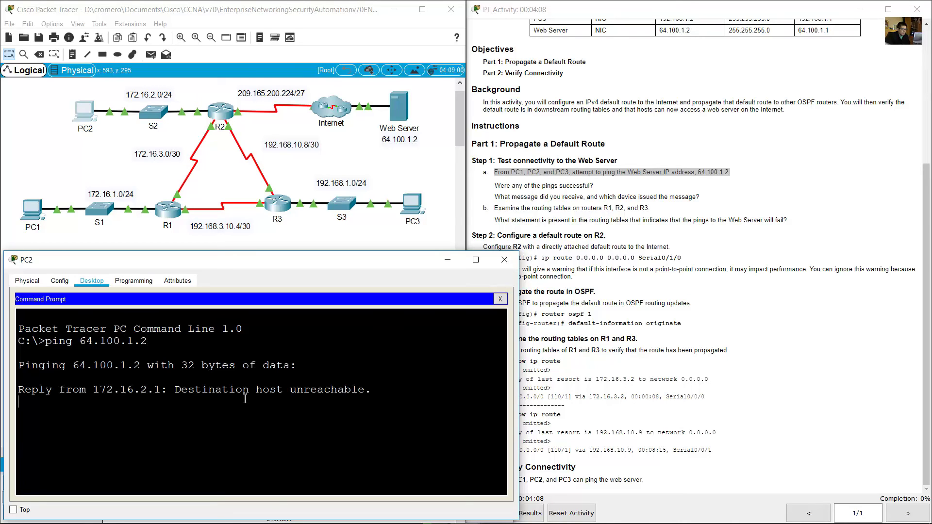
left_click_drag(187, 394, 353, 390)
left_click(333, 410)
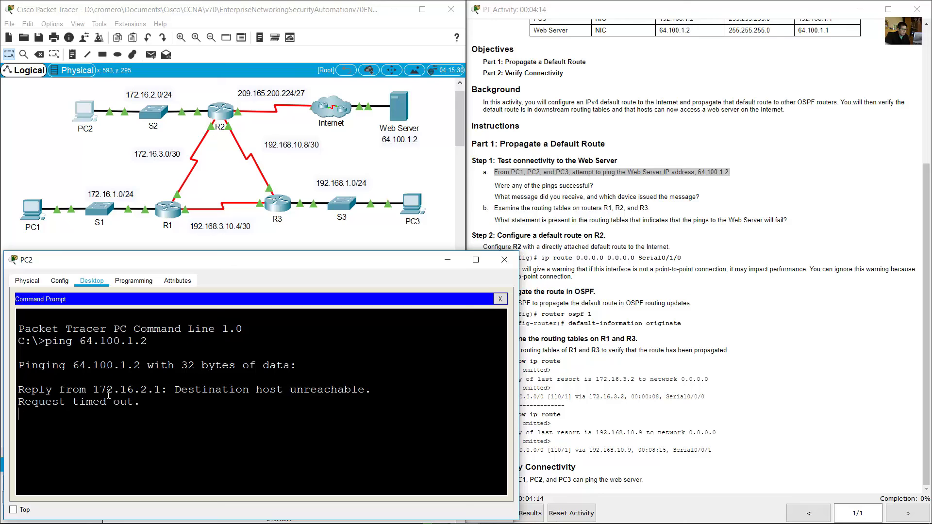
left_click_drag(73, 402, 381, 423)
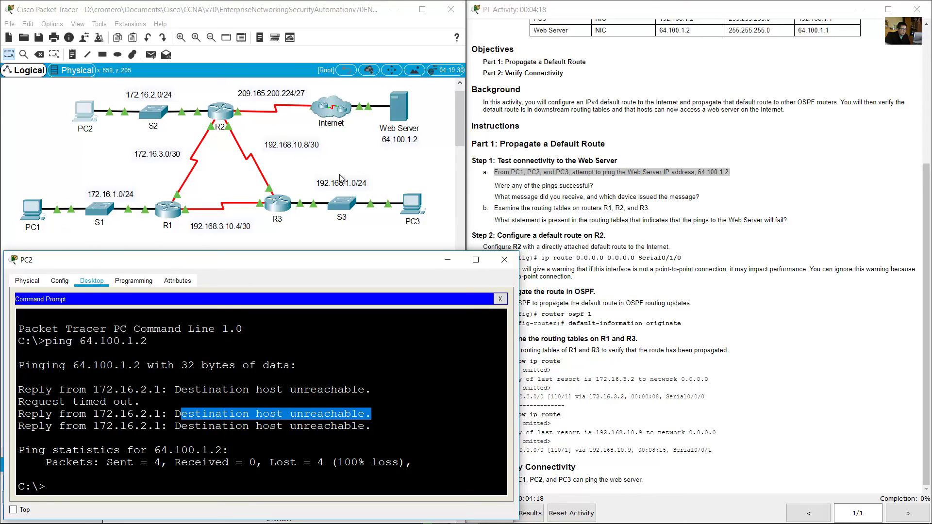
- Open the Command Prompt on PC3 and place its enlarged window below the topology
left_click(385, 159)
left_click(411, 204)
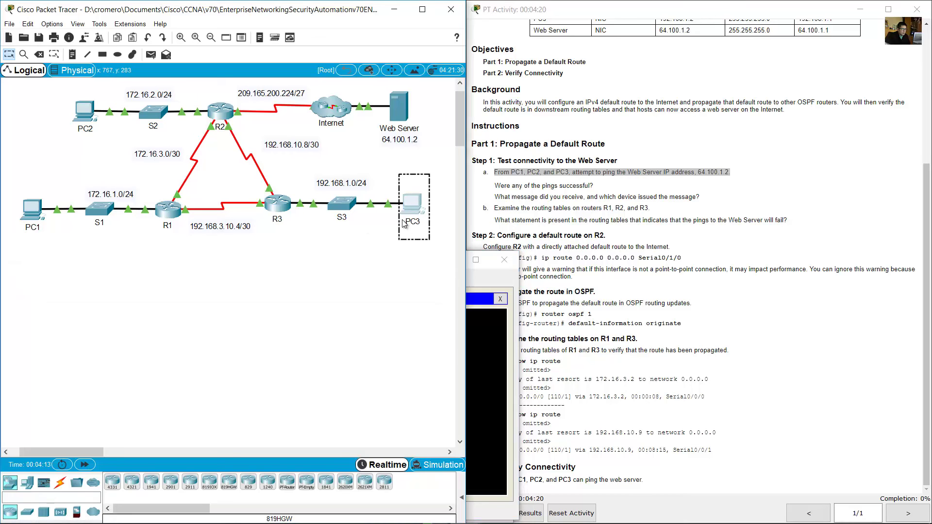
left_click(412, 204)
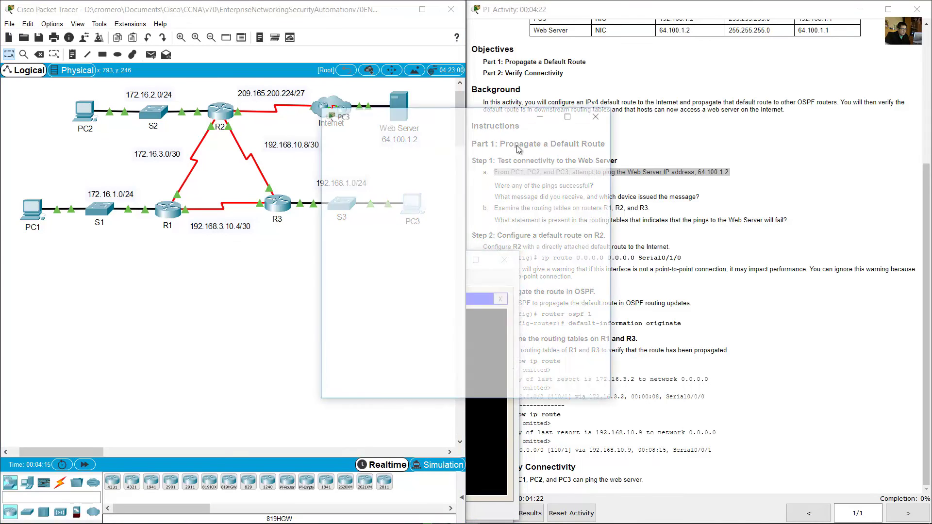
left_click_drag(530, 119, 214, 238)
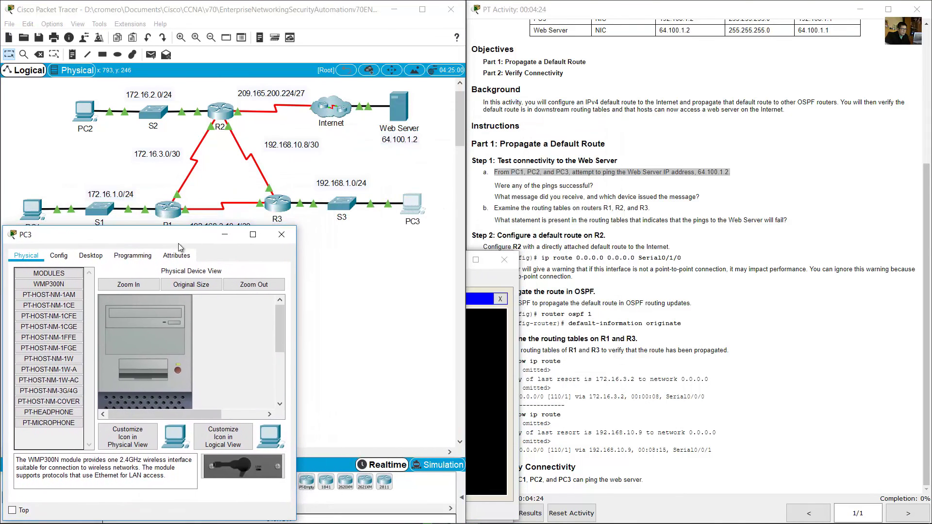
left_click(91, 256)
left_click(207, 297)
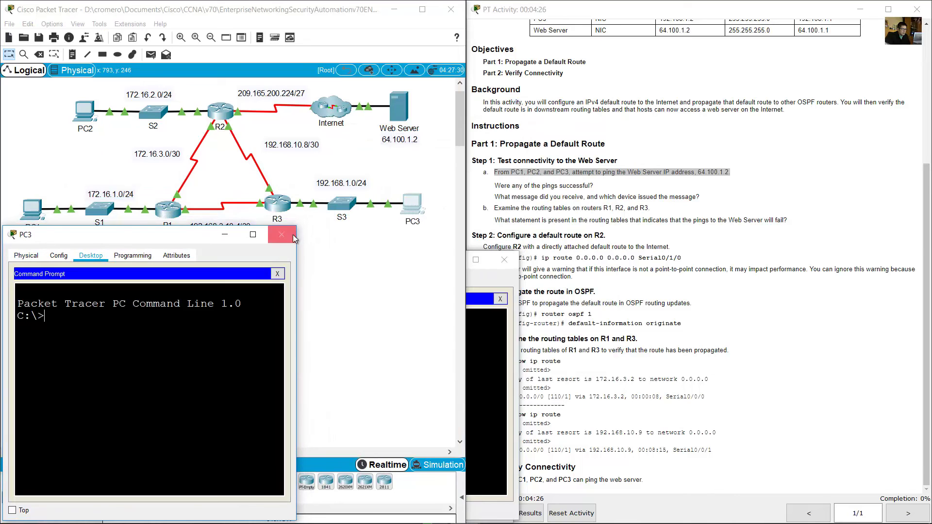
left_click_drag(298, 228, 512, 253)
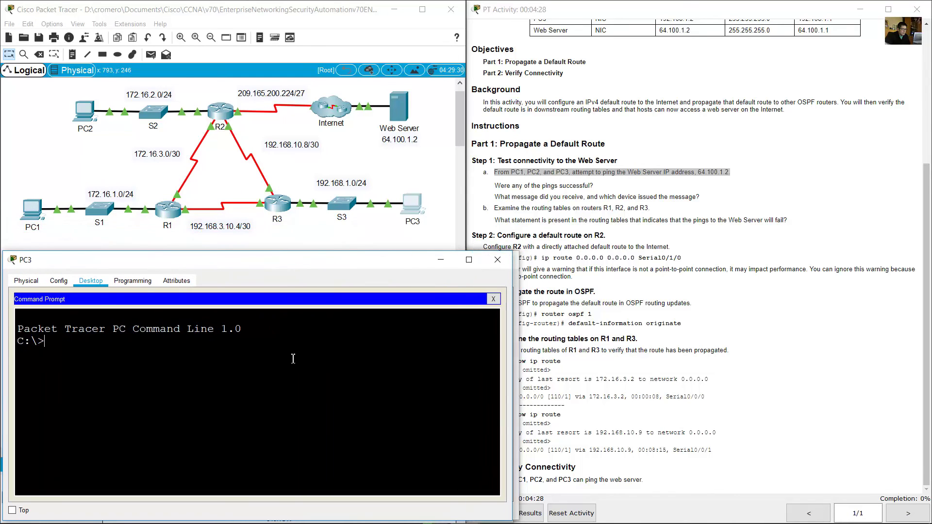
- Ping the Web Server at 64.100.1.2 from PC3 and check the replies
type("ping 64.100.1.2")
key("Return")
left_click_drag(281, 382, 364, 405)
- Read the Step 1a questions about whether the pings succeeded, which message was received and which device issued it
left_click(628, 212)
left_click_drag(494, 187, 594, 189)
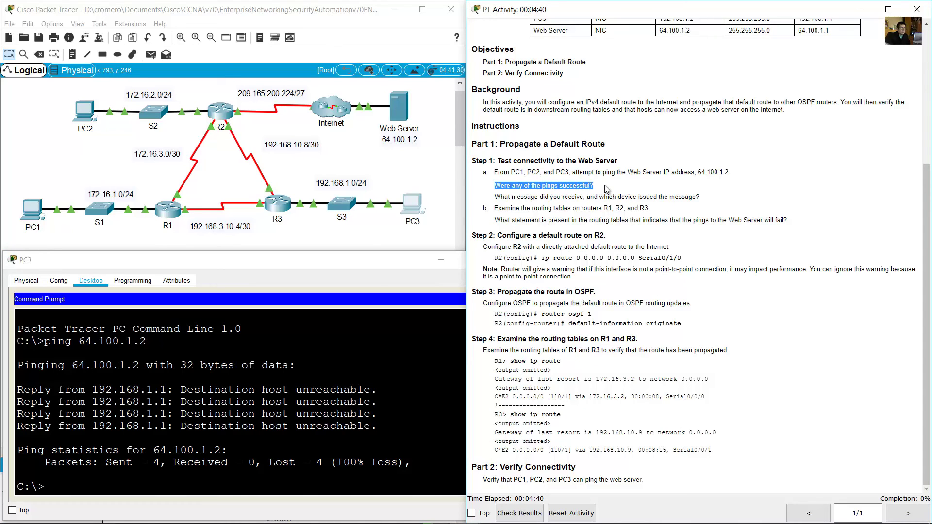
left_click_drag(501, 197, 702, 198)
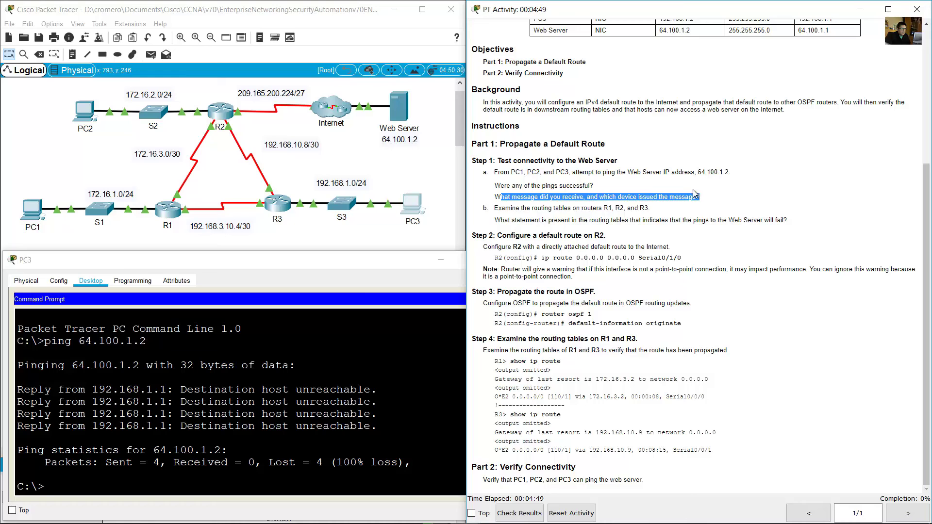
- Bring back PC1's ping output and examine the reply message and the address that issued it
left_click(71, 166)
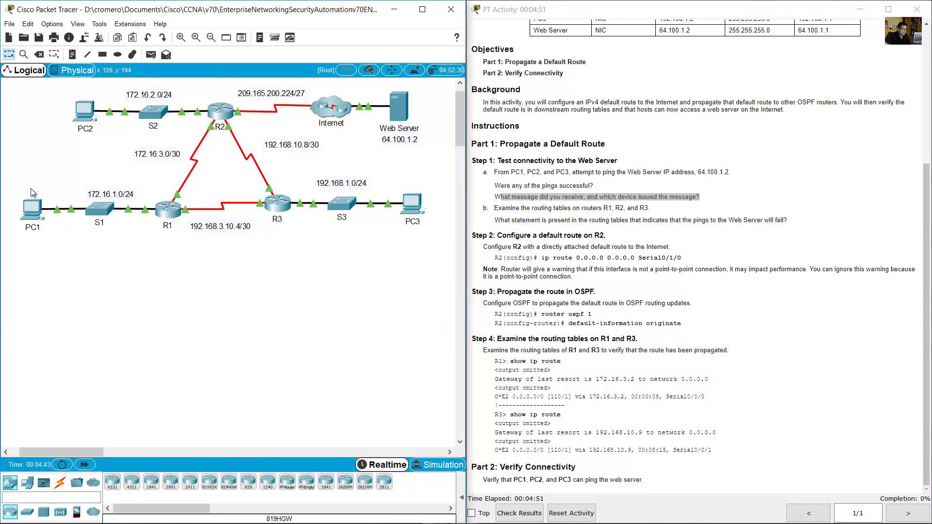
left_click(32, 210)
left_click(272, 420)
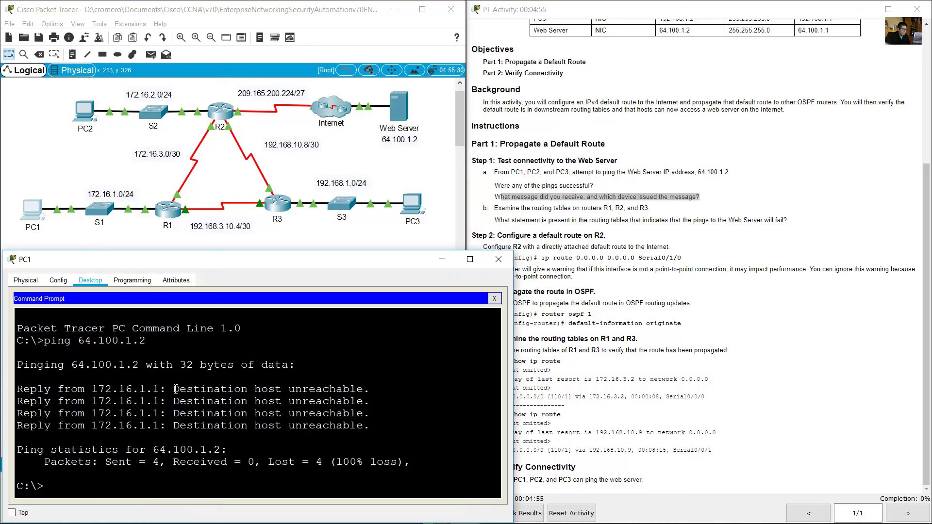
left_click_drag(175, 388, 364, 388)
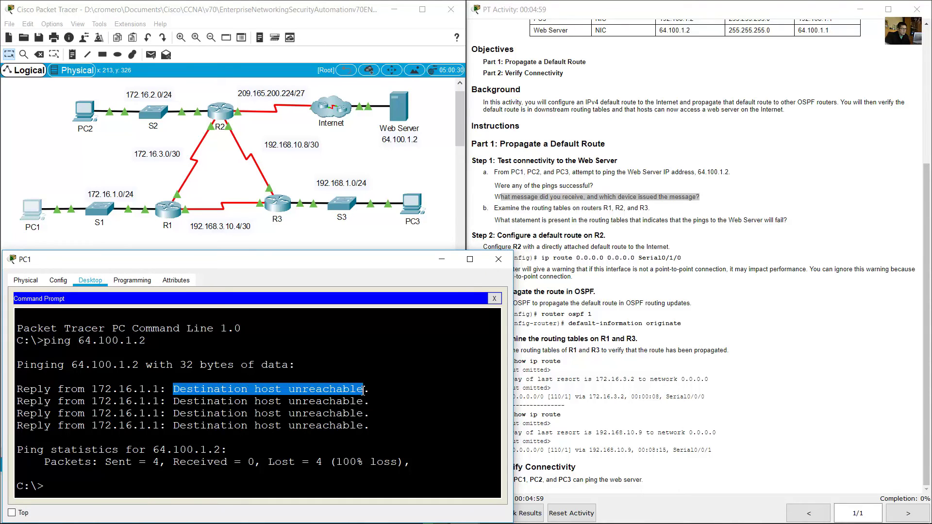
left_click(166, 389)
left_click_drag(16, 388, 162, 385)
- Look up the replying address 172.16.1.1 in the Addressing Table and locate its device in the topology
left_click(664, 175)
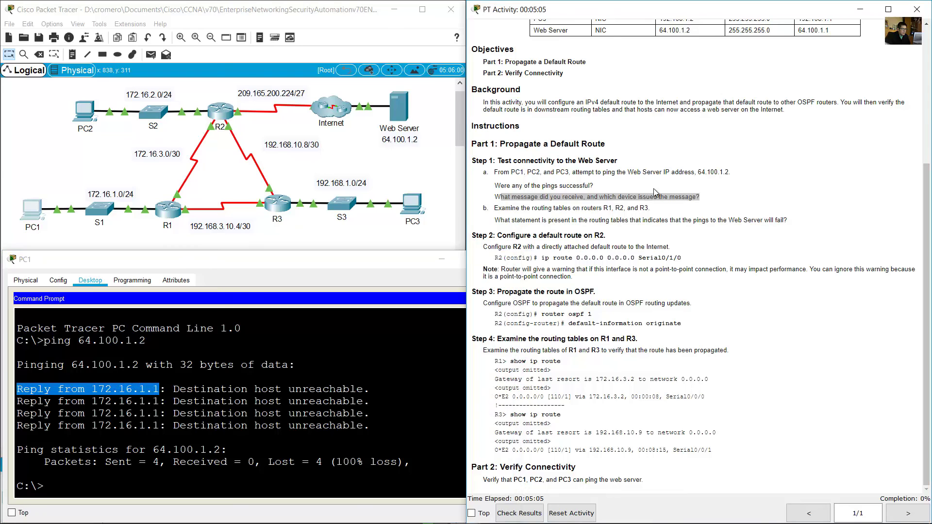
scroll(664, 175, "up", 4)
left_click_drag(659, 79, 690, 79)
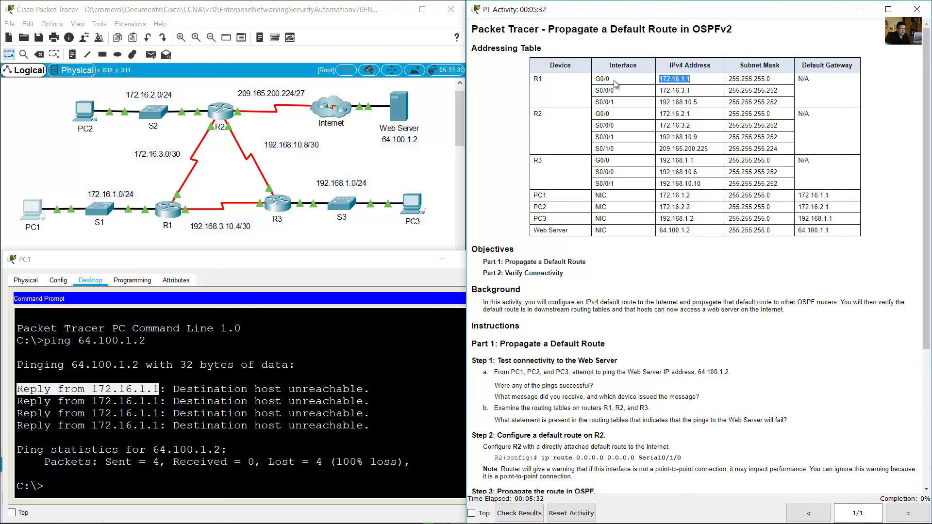
left_click_drag(612, 80, 538, 80)
left_click(154, 234)
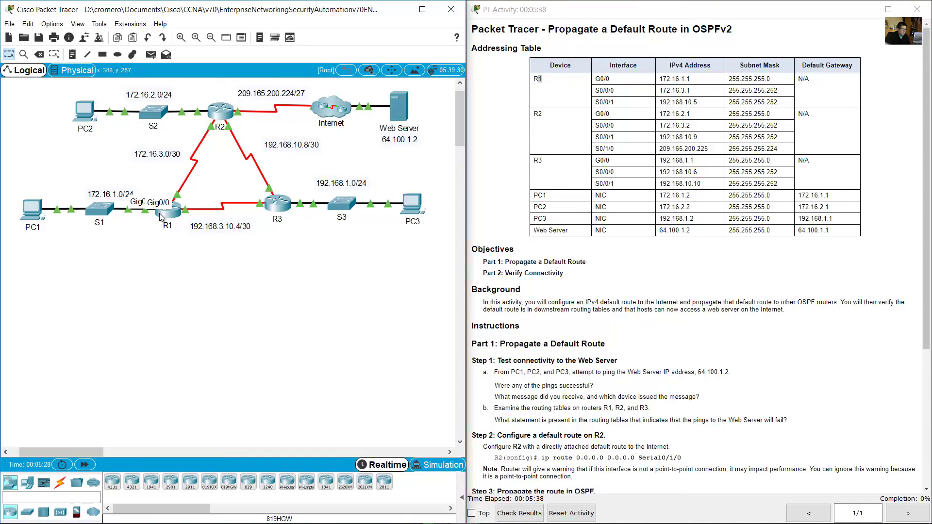
left_click_drag(179, 269, 172, 222)
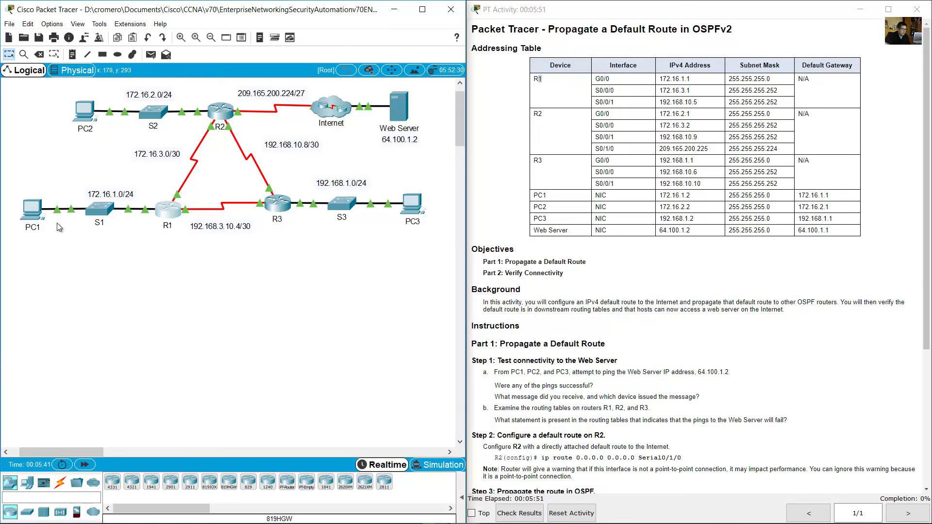
- Recheck the replying address in PC1's ping output against the topology
left_click(40, 216)
left_click_drag(160, 388, 84, 389)
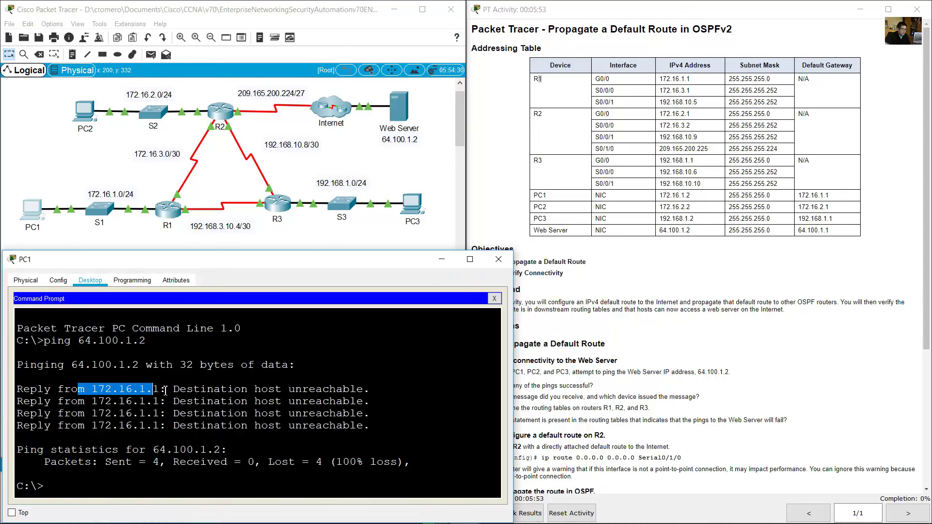
left_click(351, 243)
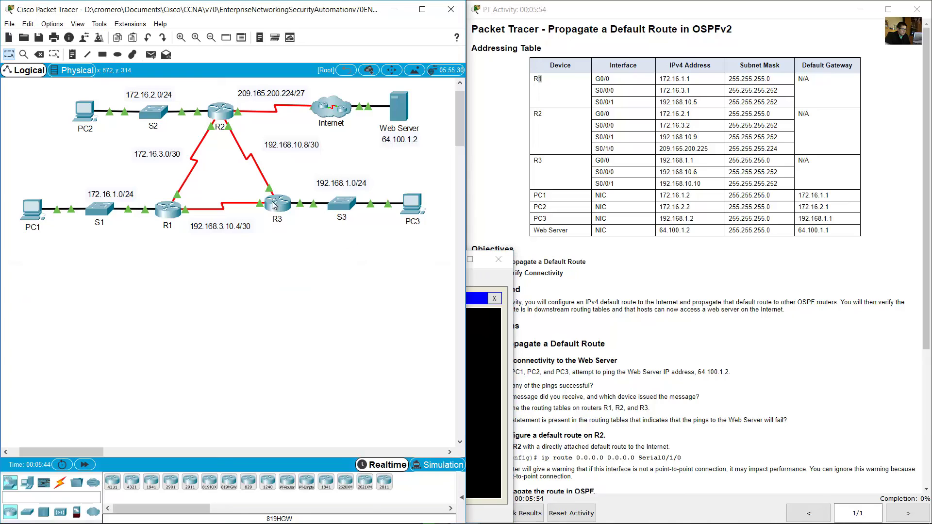
- Bring back PC2's ping output and trace the replying address 172.16.2.1 to its device in the Addressing Table and topology
left_click(85, 111)
left_click(246, 432)
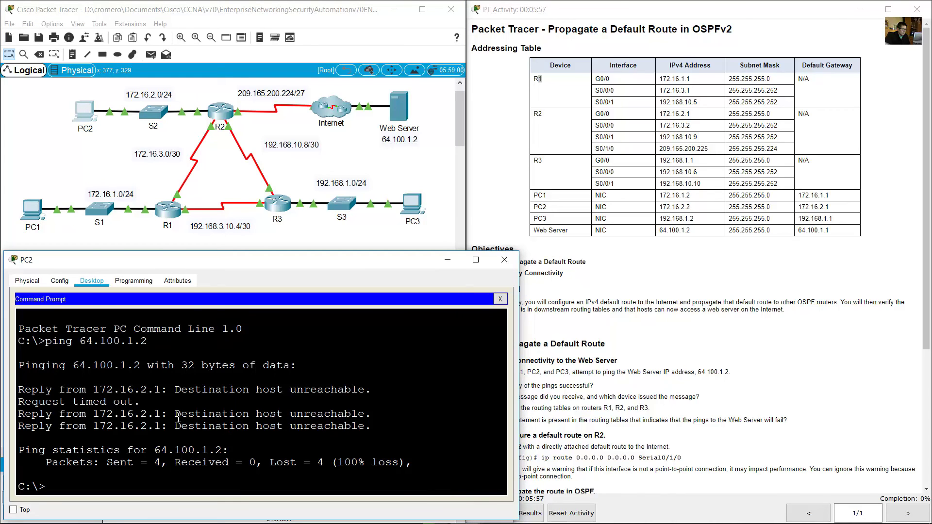
left_click_drag(175, 416, 358, 416)
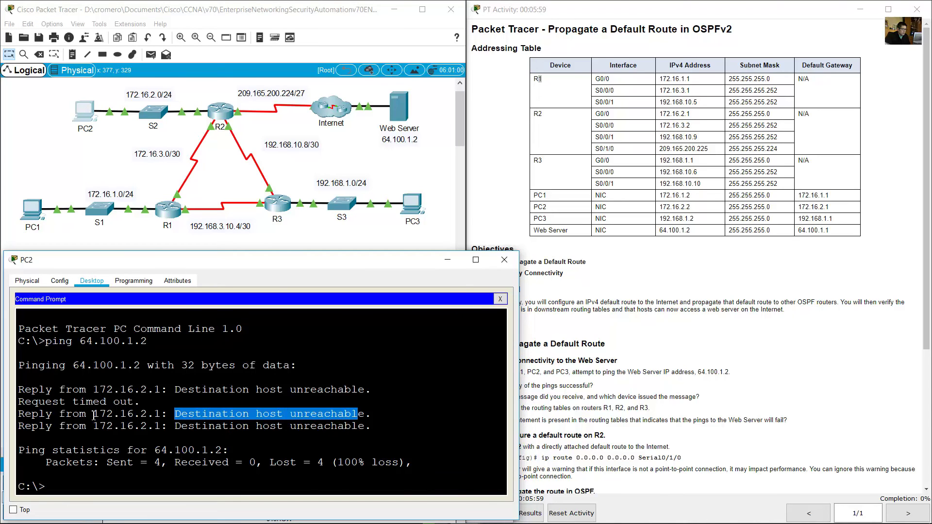
left_click_drag(93, 415, 161, 416)
left_click(709, 127)
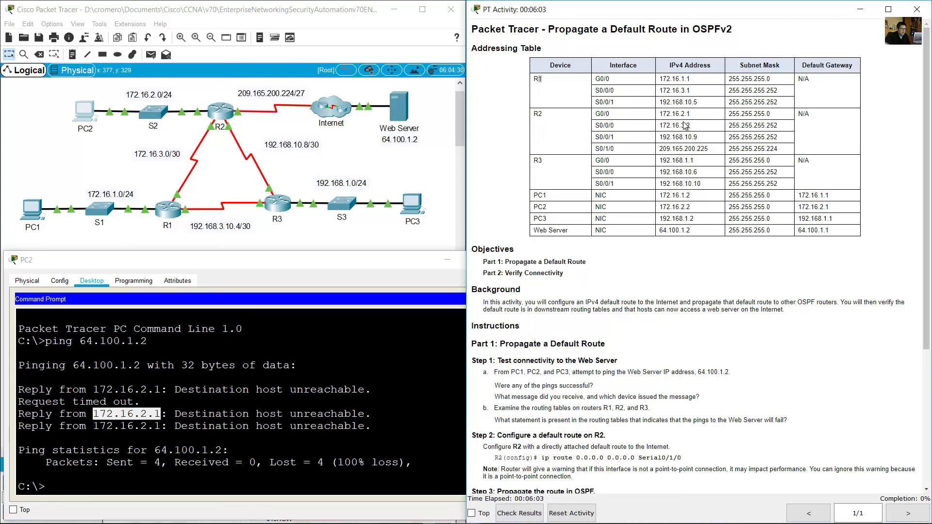
left_click_drag(659, 114, 693, 118)
left_click_drag(599, 114, 539, 115)
left_click(188, 108)
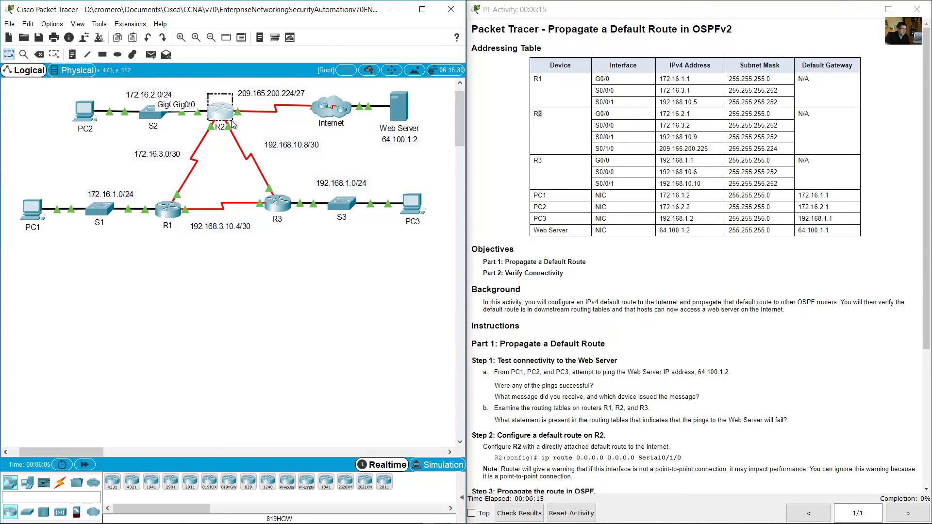
- Bring back PC3's ping output and trace the replying address 192.168.1.1 to its device in the Addressing Table and topology
left_click(412, 204)
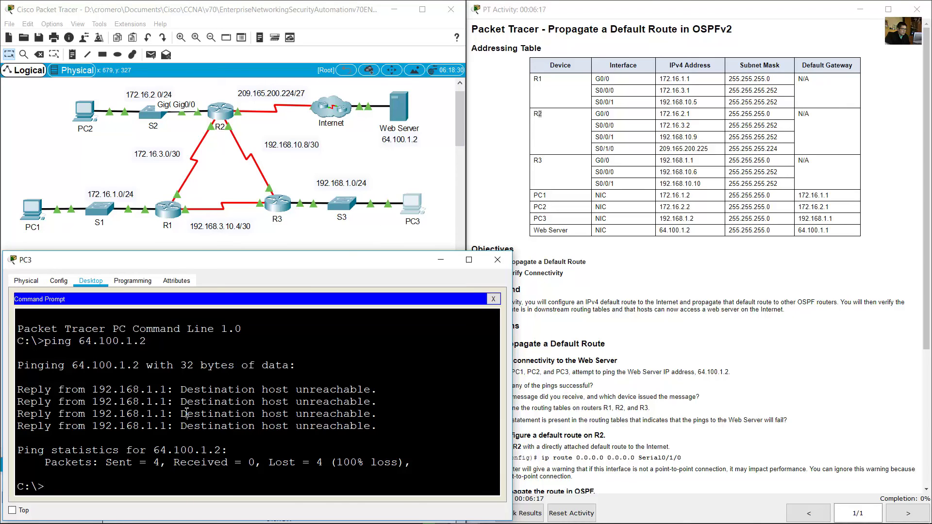
left_click_drag(86, 388, 373, 394)
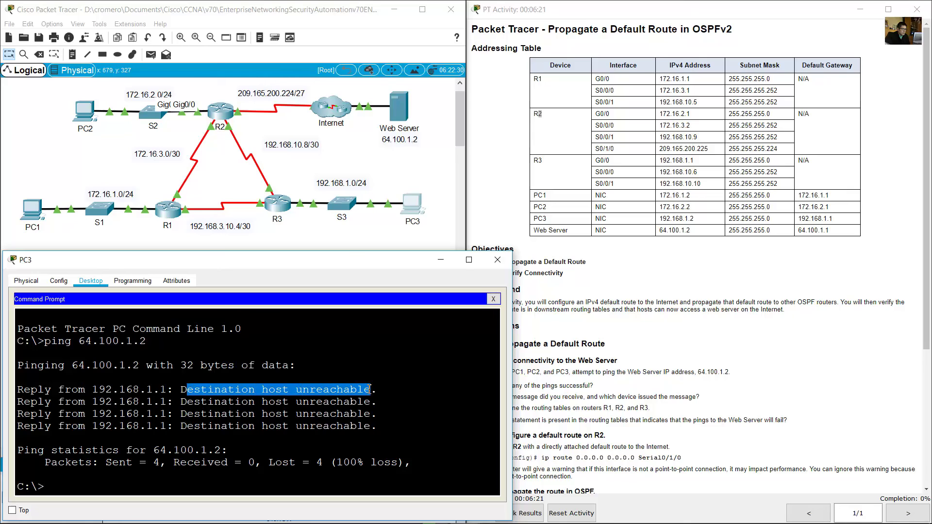
left_click(688, 194)
left_click_drag(662, 161, 693, 160)
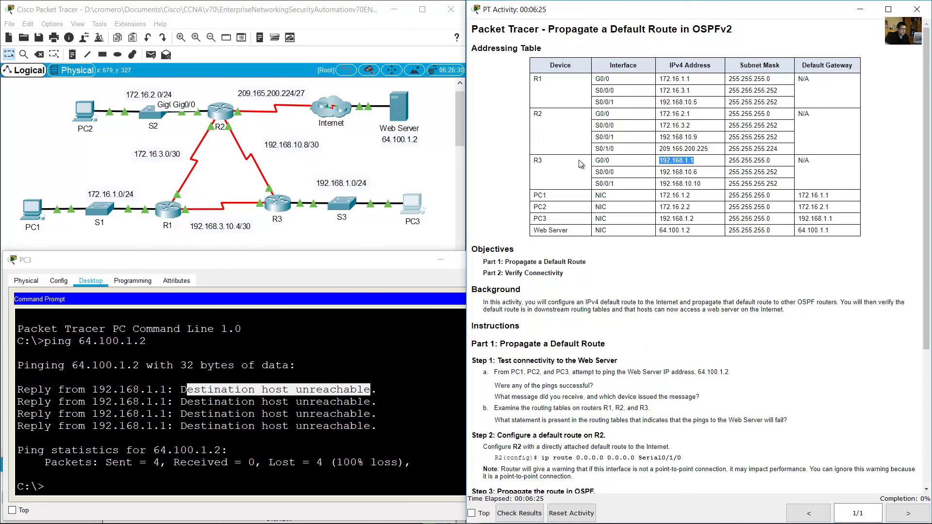
left_click_drag(548, 161, 538, 163)
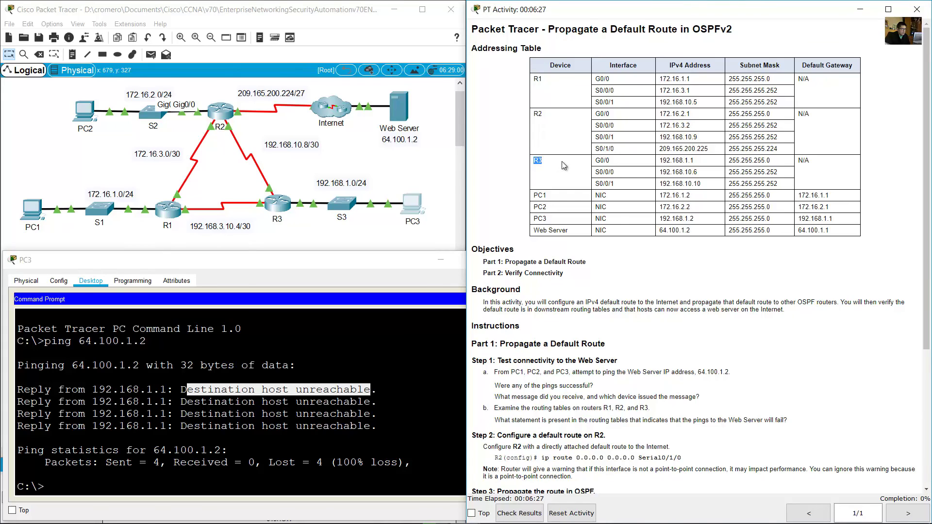
left_click(636, 164)
left_click(410, 235)
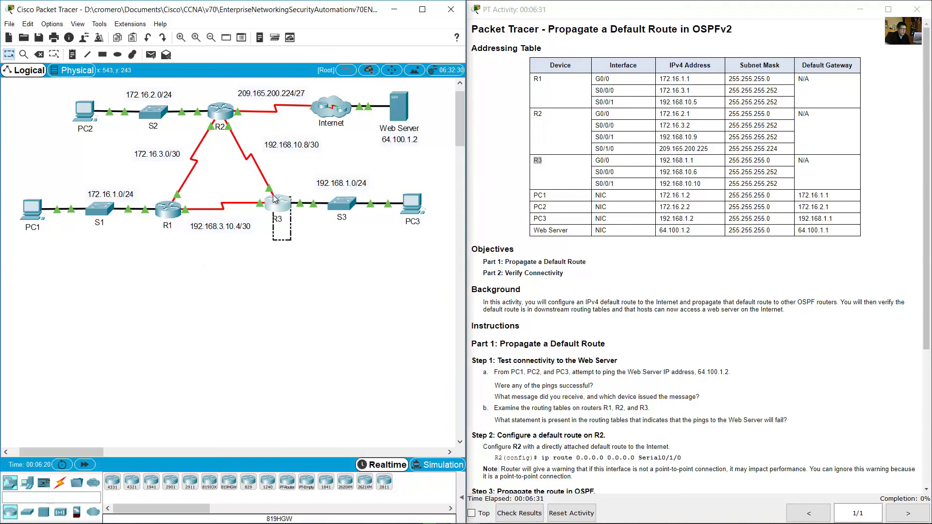
- Read the Step 1b instruction about examining the routing tables on routers R1, R2, and R3
left_click(720, 281)
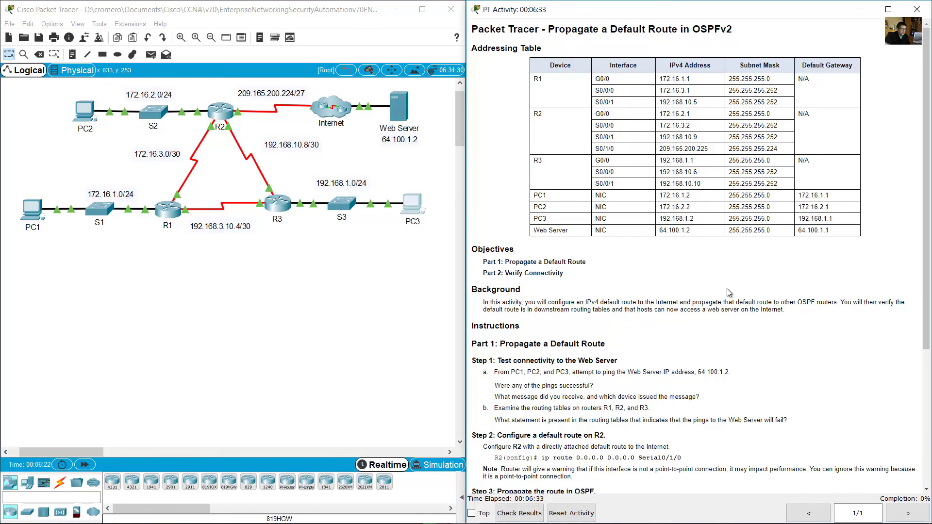
scroll(673, 259, "down", 4)
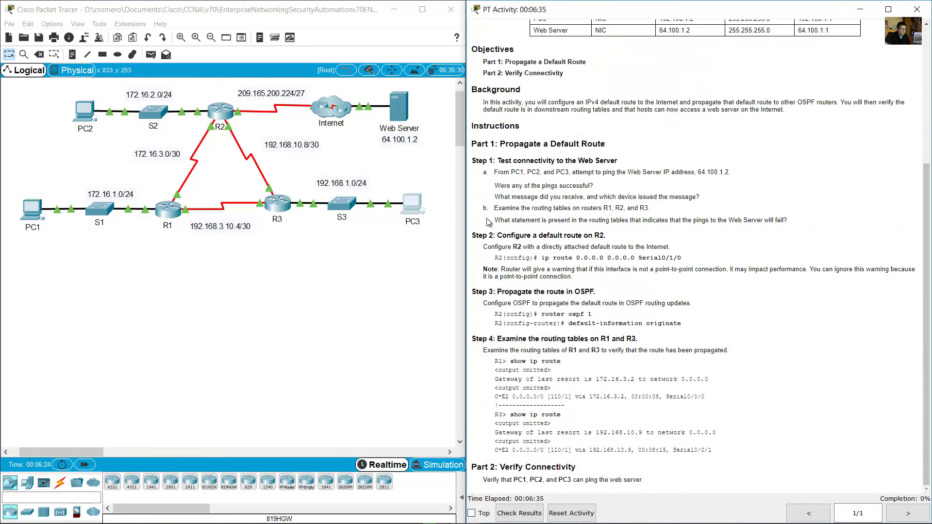
left_click_drag(523, 210, 650, 208)
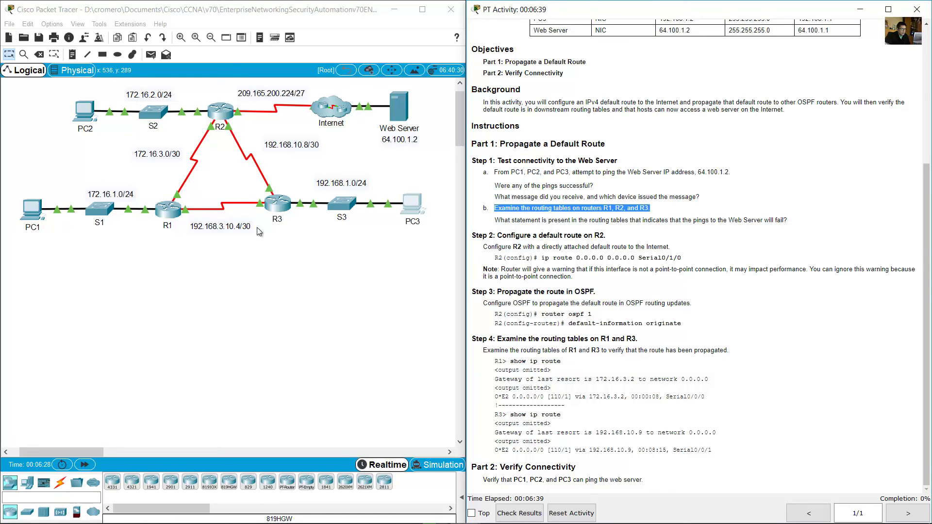
- Open R1's command line in a widened window below the topology and enter privileged EXEC mode
left_click(214, 249)
left_click(165, 210)
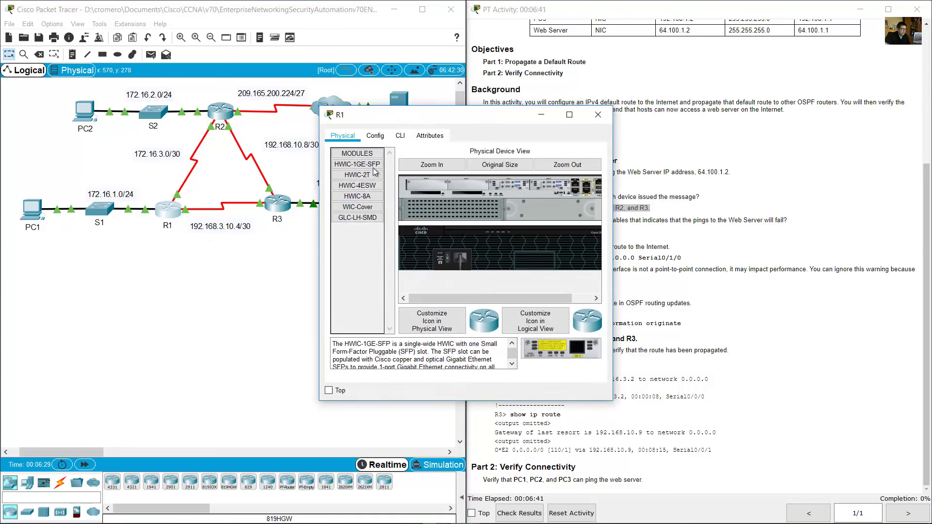
left_click(399, 136)
left_click_drag(443, 118, 127, 238)
left_click_drag(441, 253, 552, 246)
key("Return")
type("en")
key("Return")
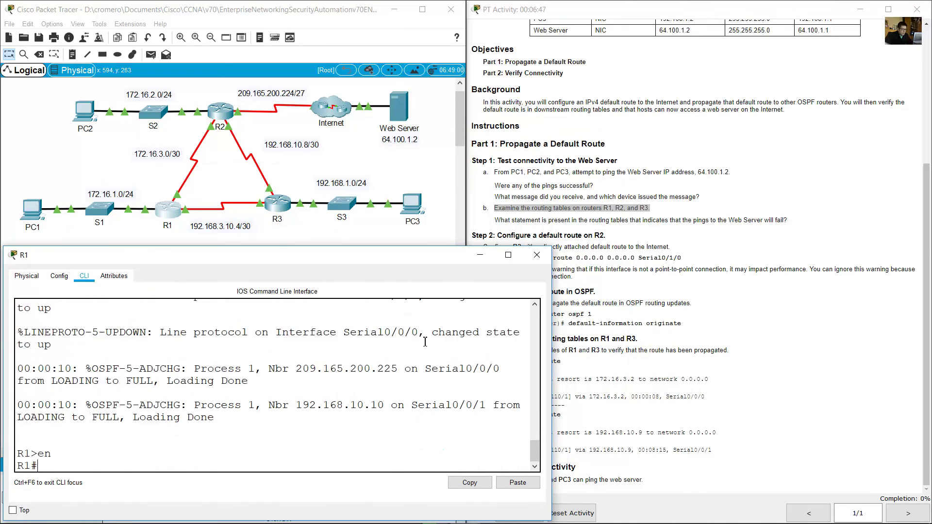
- Display R1's full routing table with show ip route and check its gateway of last resort line
type("show ip route")
key("Return")
key("space")
scroll(212, 410, "up", 2)
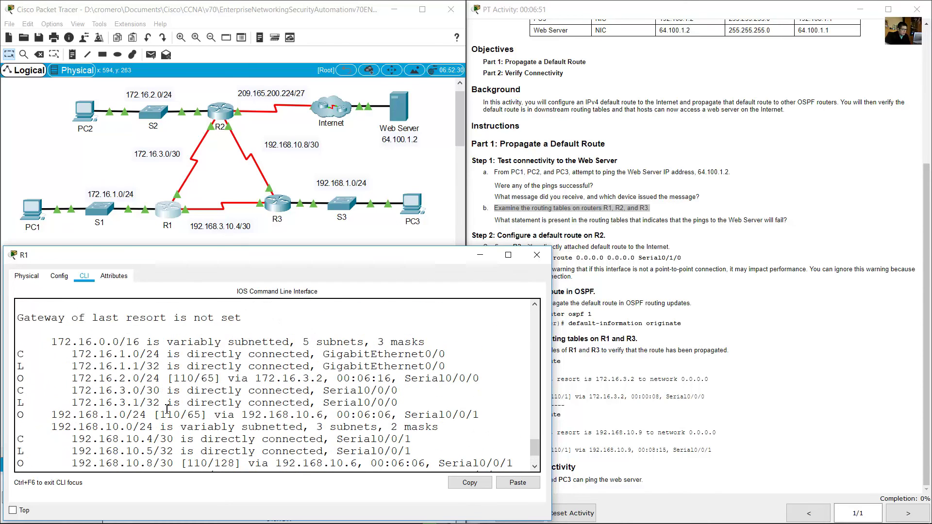
scroll(297, 391, "down", 2)
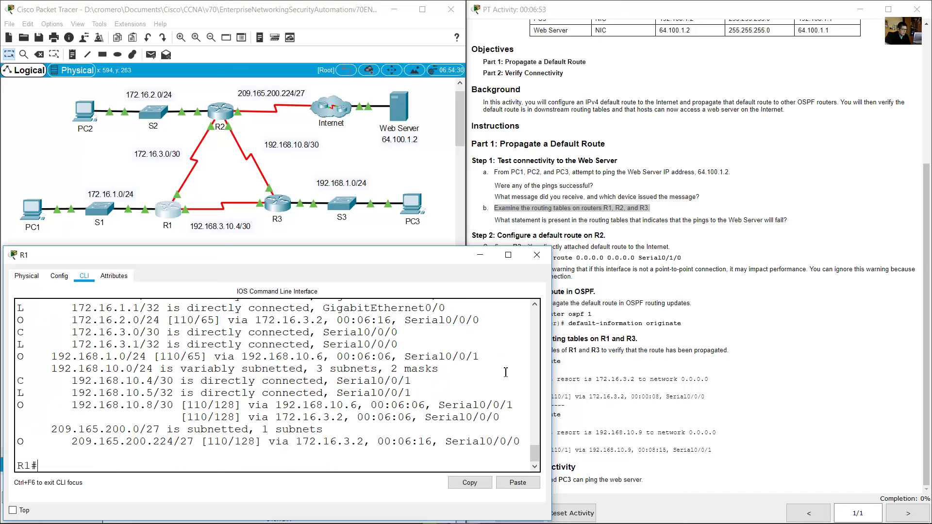
scroll(416, 374, "up", 3)
left_click_drag(26, 353, 243, 348)
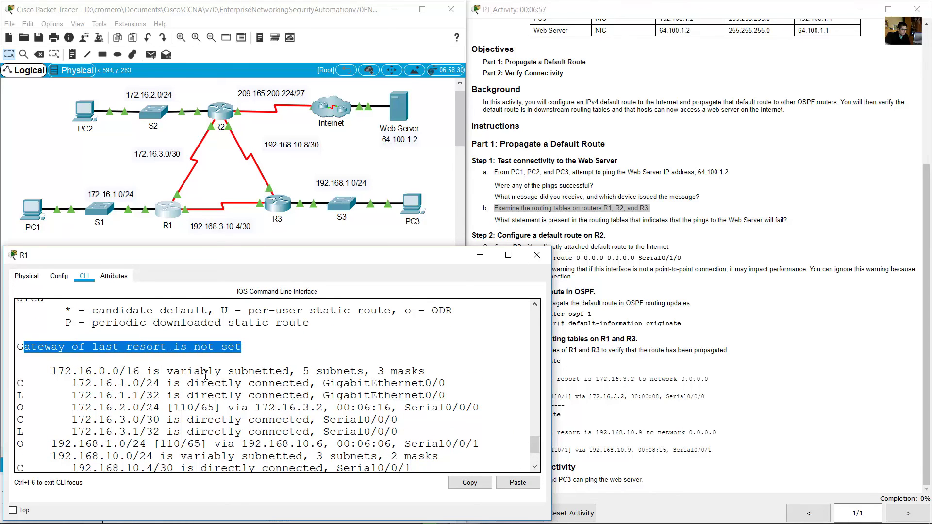
- Examine the directly connected (C) routes in R1's routing table and match them to the networks around R1 in the topology
scroll(208, 374, "down", 3)
scroll(201, 380, "up", 1)
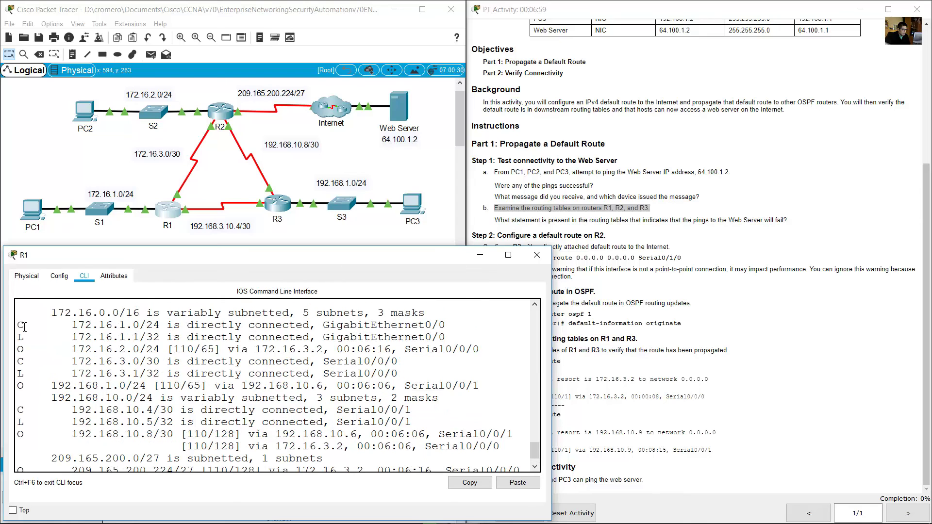
left_click_drag(24, 326, 142, 328)
left_click_drag(19, 361, 140, 362)
left_click_drag(24, 410, 146, 410)
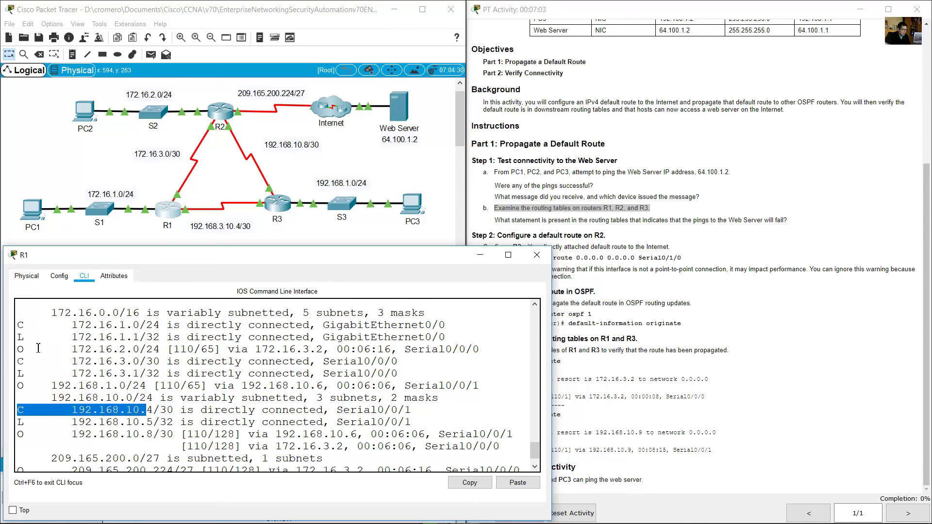
left_click_drag(21, 325, 114, 326)
left_click_drag(23, 361, 93, 362)
left_click_drag(19, 410, 125, 410)
left_click(240, 171)
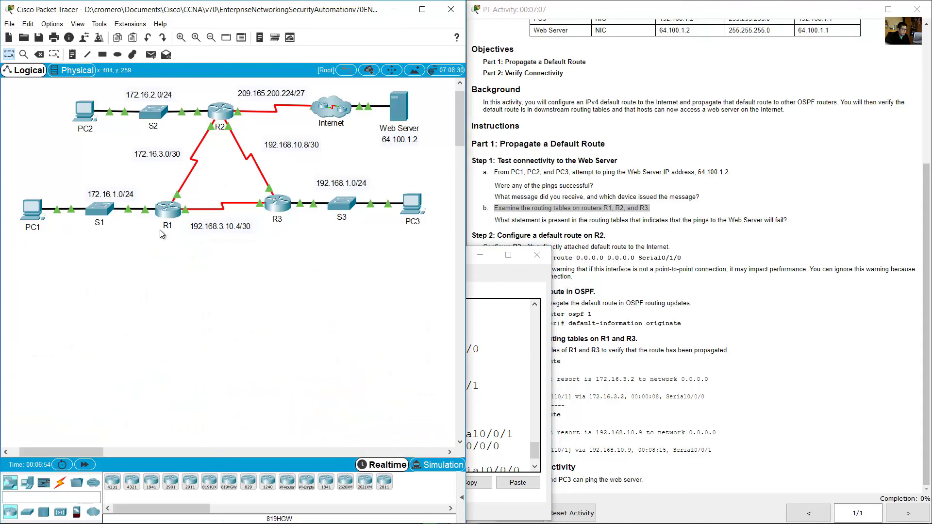
left_click_drag(205, 264, 215, 199)
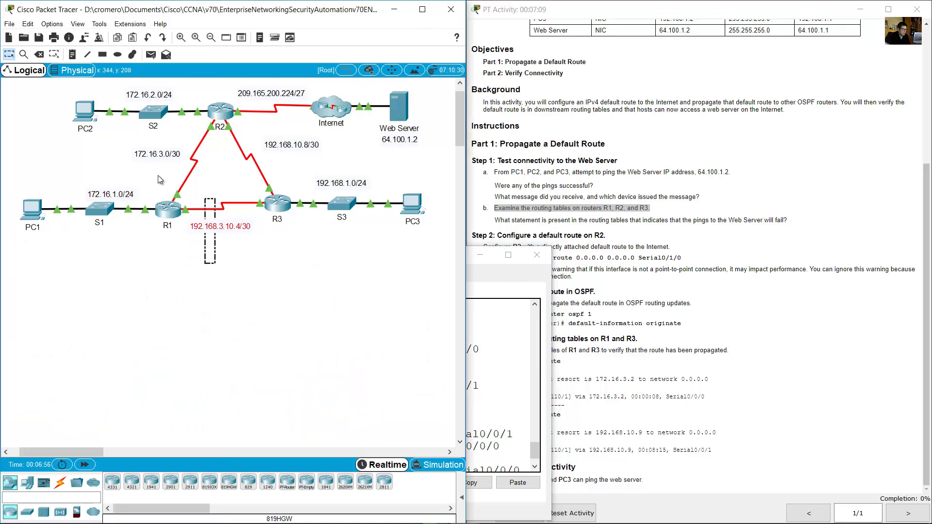
- Return to R1's routing table and examine the OSPF-learned (O) routes, including 209.165.200.224/27
left_click(160, 212)
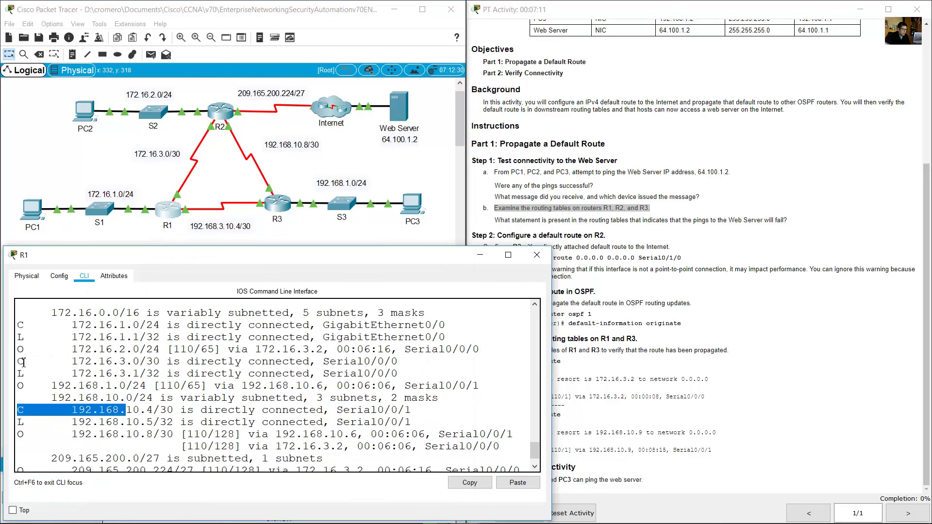
scroll(19, 349, "down", 1)
left_click_drag(19, 320, 173, 321)
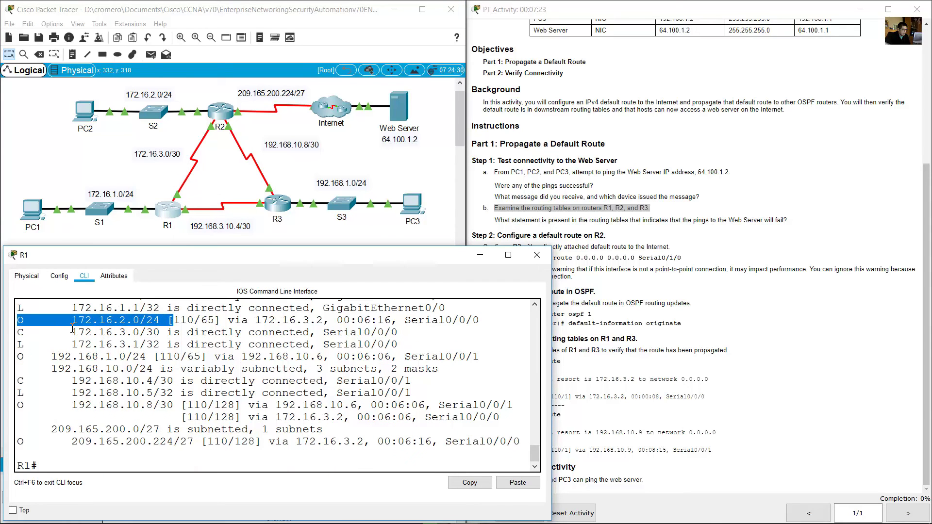
left_click_drag(19, 356, 75, 368)
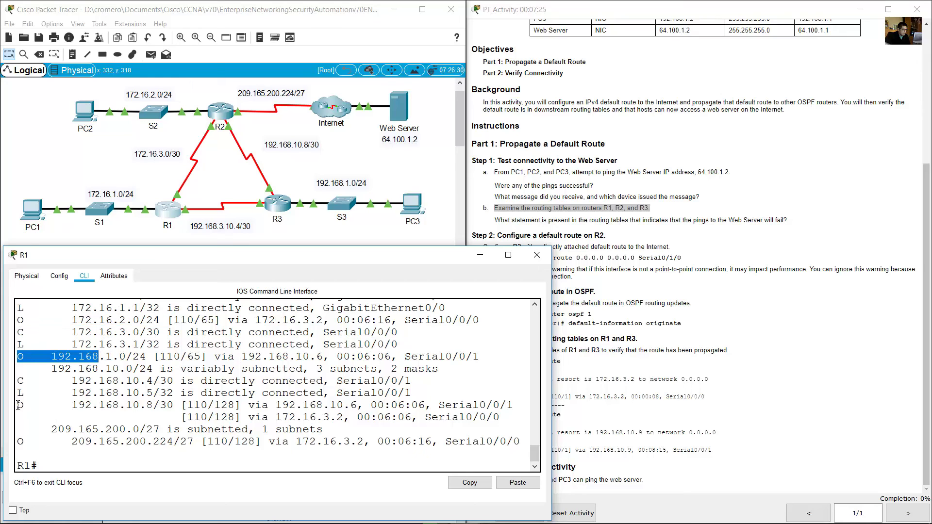
left_click_drag(18, 404, 97, 413)
left_click_drag(21, 444, 173, 444)
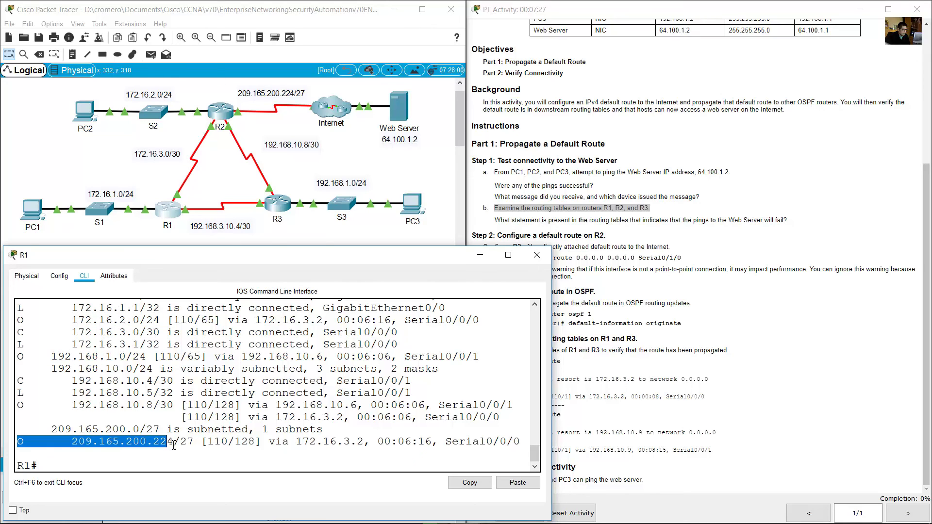
- Locate the OSPF-learned remote networks in the topology and return to R1's routing table
left_click(255, 239)
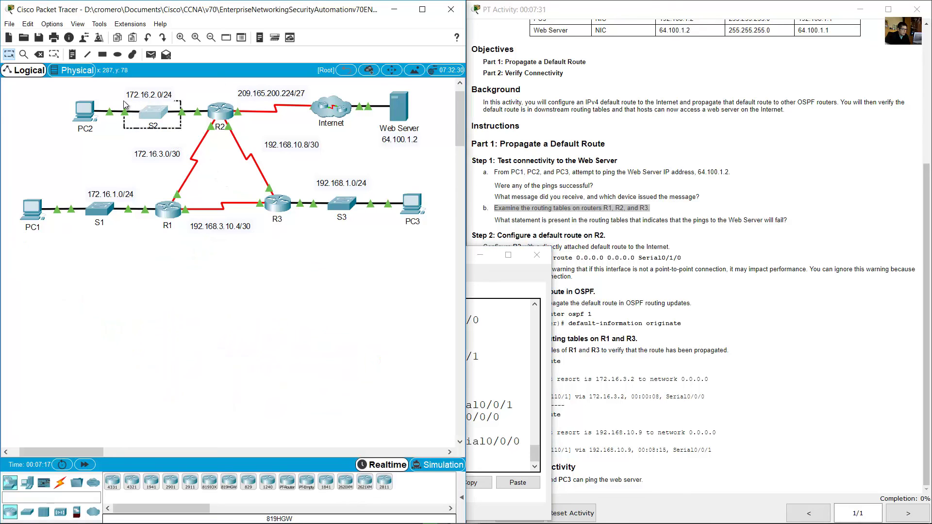
left_click_drag(251, 132, 236, 170)
left_click_drag(391, 259, 332, 189)
left_click_drag(284, 127, 256, 109)
left_click(478, 409)
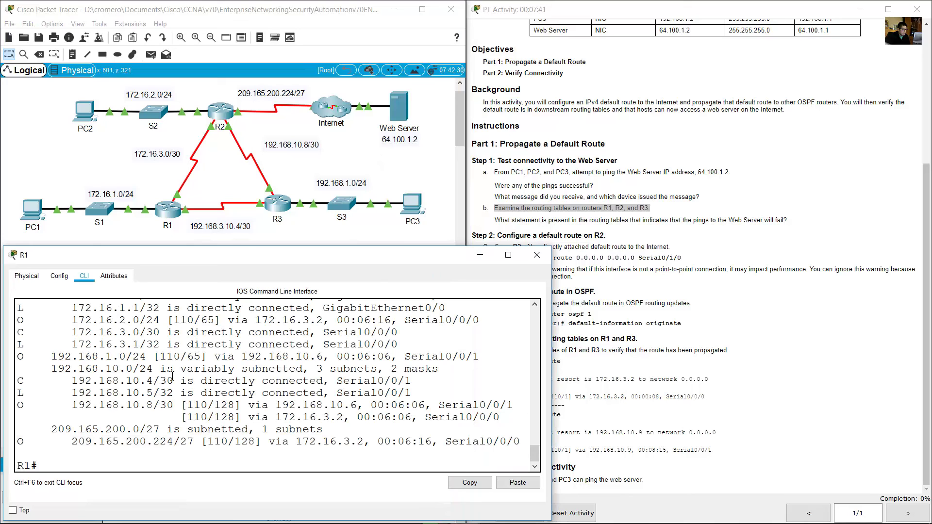
- Locate the Web Server's address 64.100.1.2 in the topology, check R1's routing table for it and recheck the gateway of last resort line
left_click(363, 141)
left_click_drag(434, 99, 381, 164)
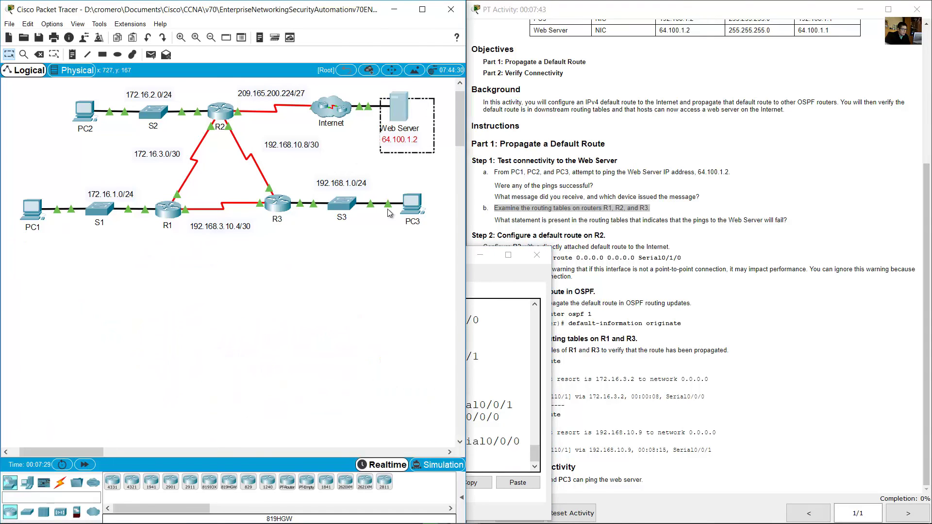
left_click(168, 208)
scroll(197, 433, "up", 2)
scroll(147, 403, "down", 2)
scroll(142, 390, "up", 2)
scroll(78, 342, "up", 1)
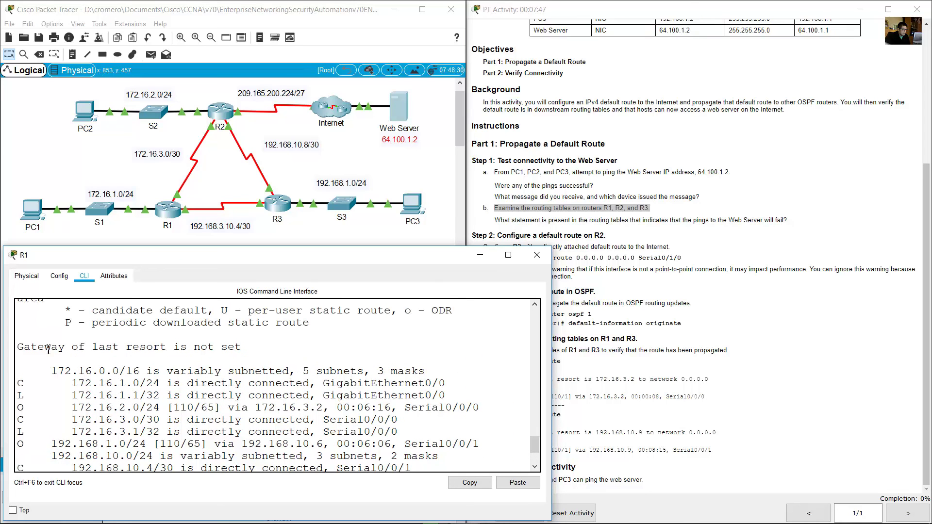
left_click_drag(31, 348, 341, 343)
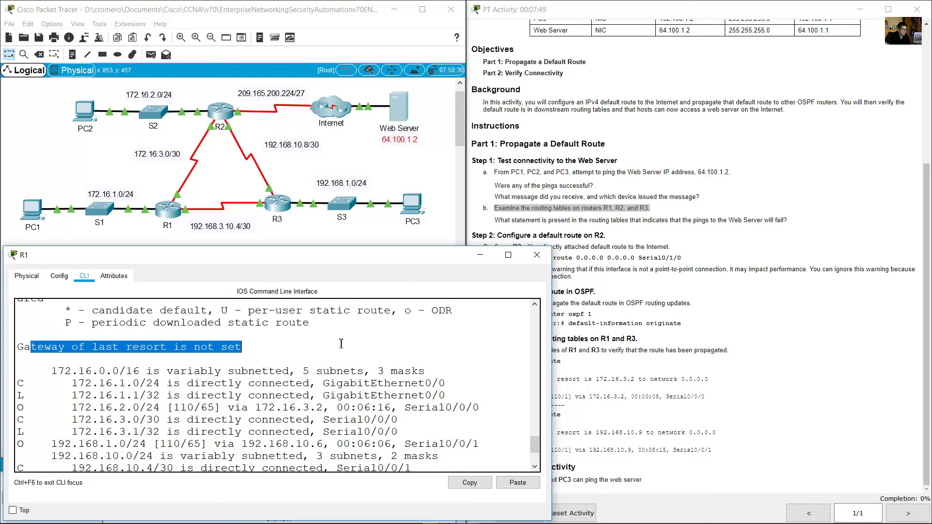
- Open R2's command line in a widened window below the topology and enter privileged EXEC mode
left_click(296, 238)
left_click(220, 110)
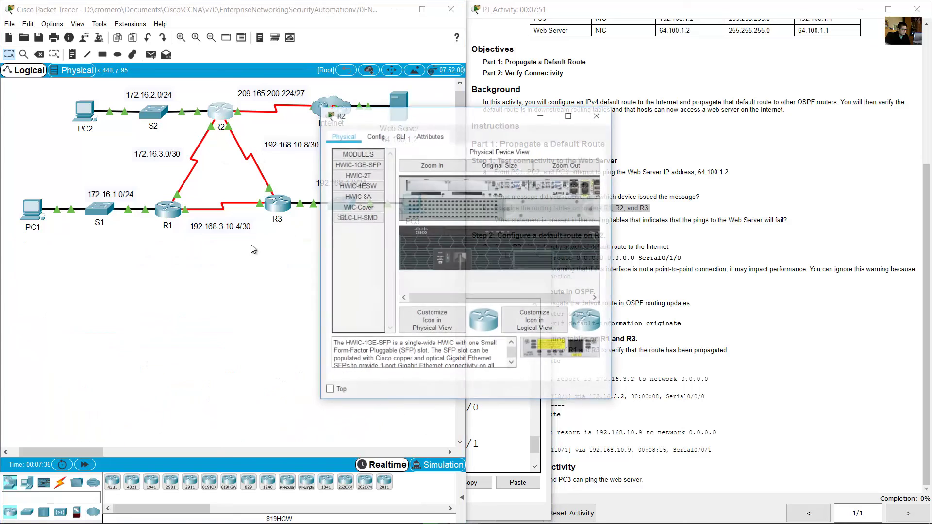
left_click_drag(436, 117, 120, 239)
left_click_drag(295, 230, 549, 238)
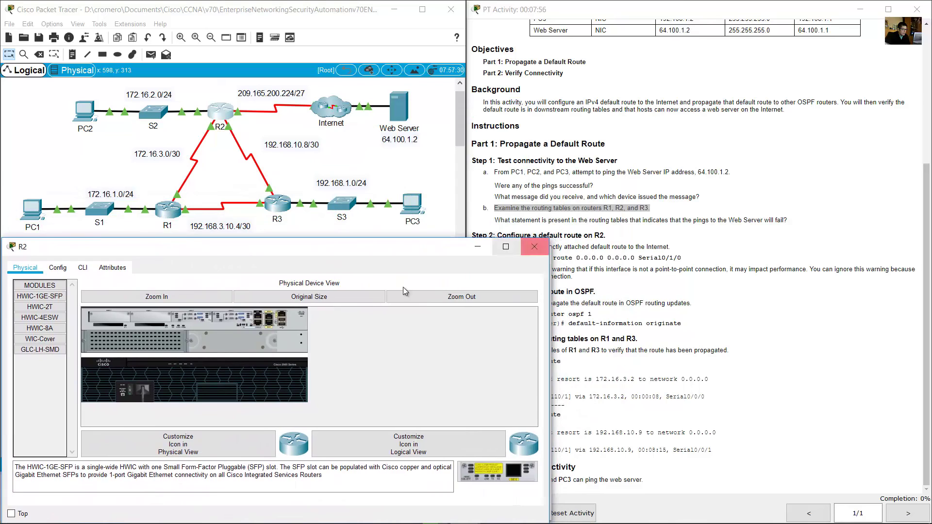
left_click(84, 268)
key("Return")
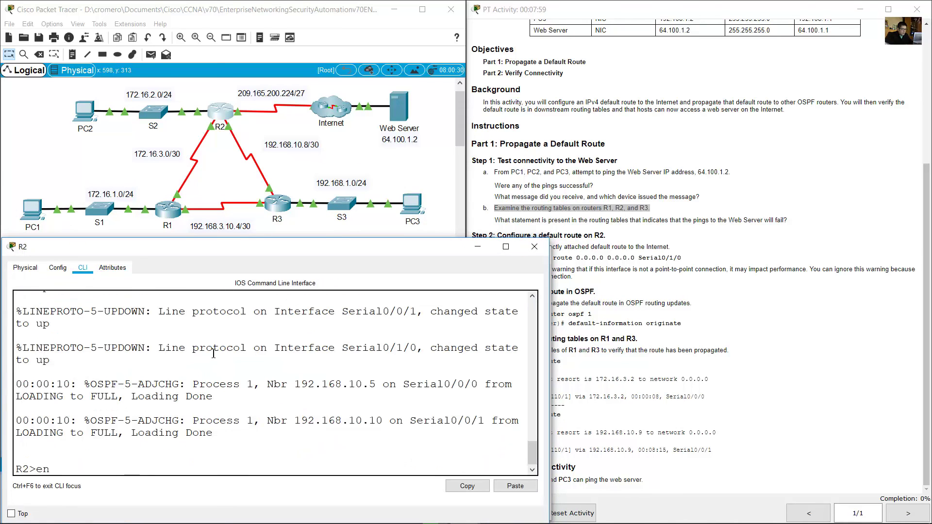
type("en")
key("Return")
- Display R2's routing table with show ip route and review its gateway of last resort line
type("show ip route")
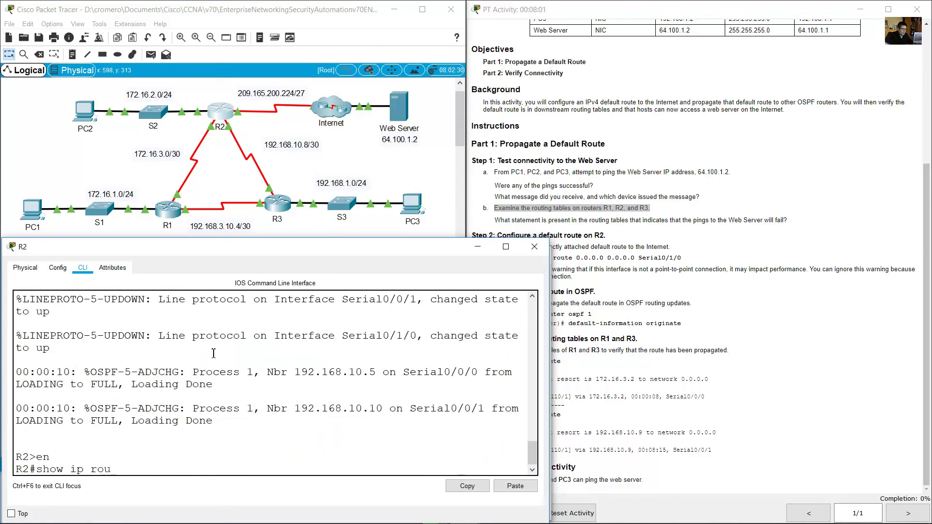
key("Return")
scroll(204, 371, "up", 3)
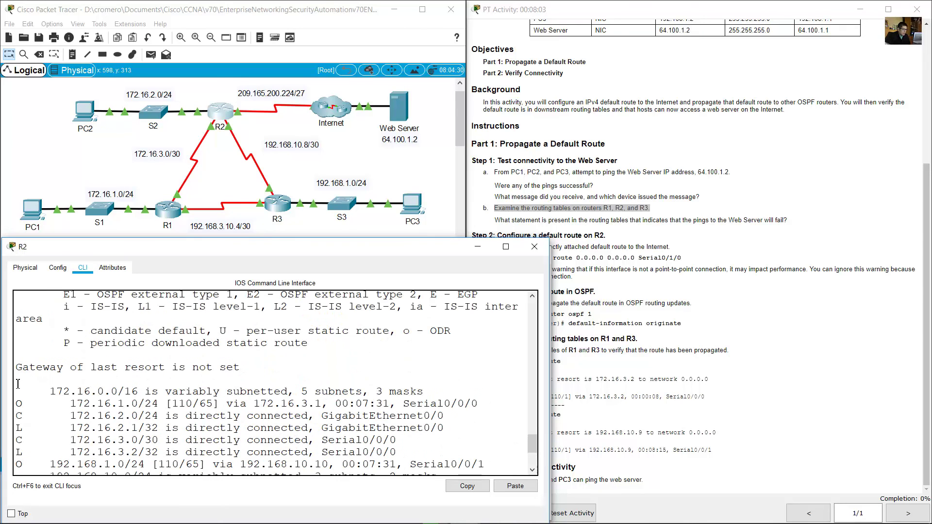
- Reread R2's gateway of last resort line and check the remaining entries of its routing table
left_click_drag(16, 369, 242, 368)
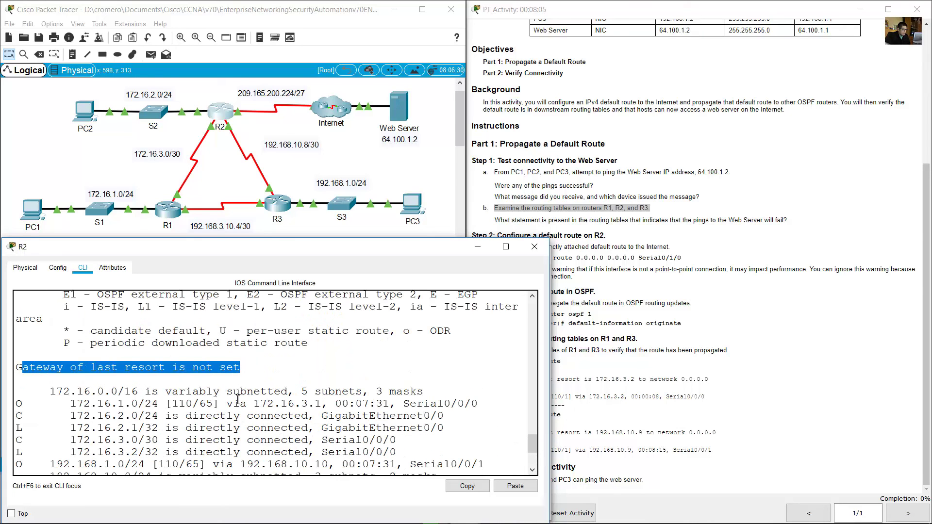
scroll(237, 399, "down", 3)
left_click(391, 187)
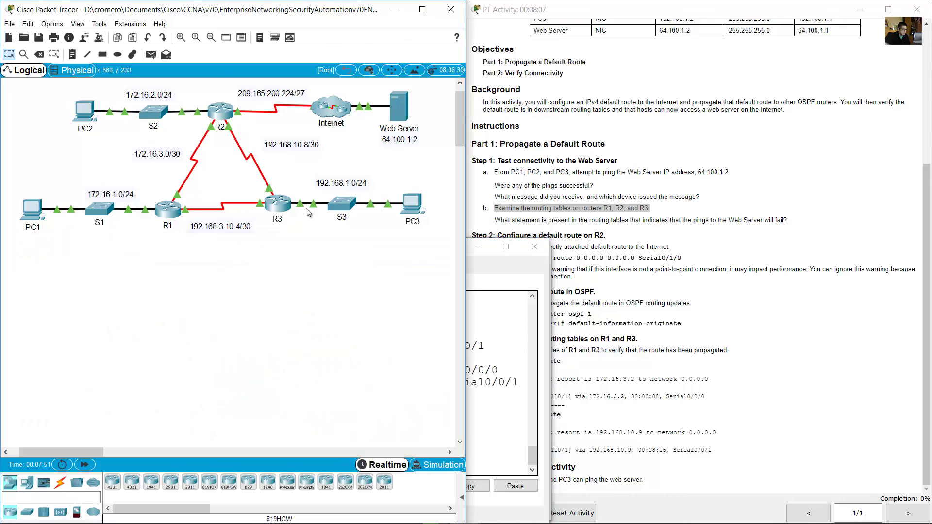
- Open R3's command line in a widened window below the topology and enter privileged EXEC mode
left_click(276, 208)
left_click_drag(449, 131, 132, 245)
left_click(84, 261)
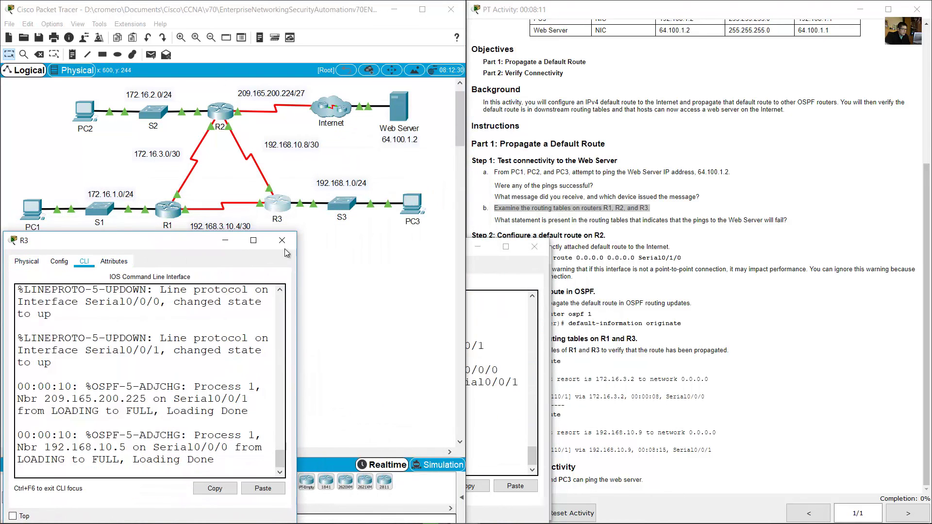
left_click_drag(300, 229, 558, 230)
key("Return")
type("en")
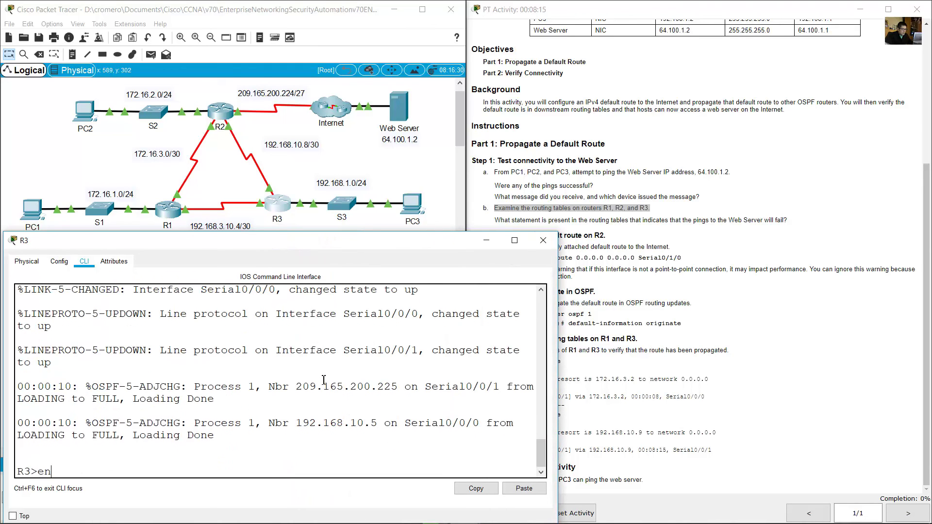
key("Return")
- Display R3's routing table with show ip route and review its gateway of last resort line
type("sh")
key("BackSpace")
key("BackSpace")
type("ute")
key("Return")
key("space")
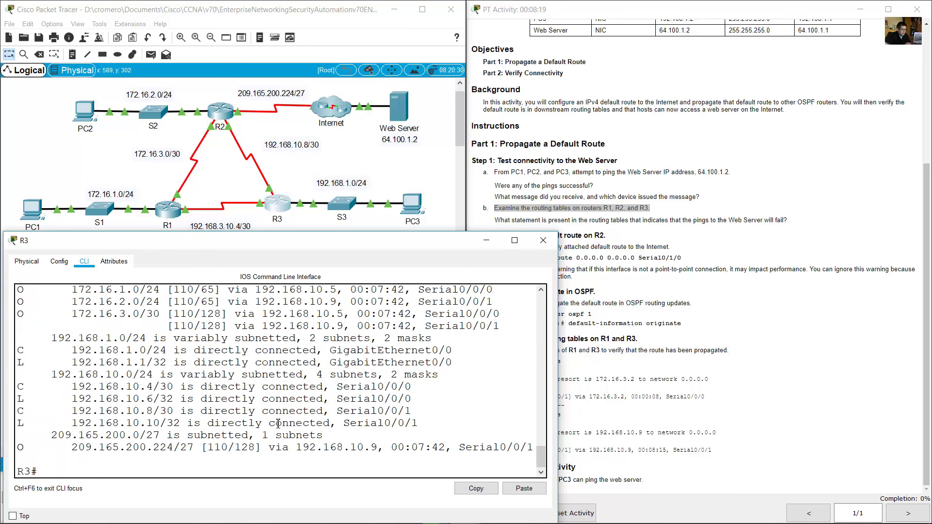
scroll(45, 355, "up", 2)
left_click_drag(19, 342, 260, 341)
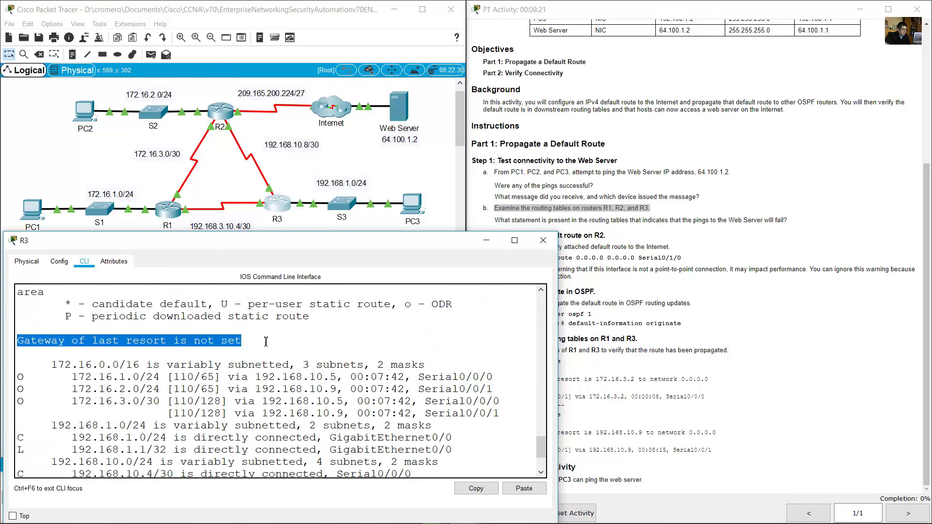
- Read the Step 1 question about the statement predicting the failed pings and match it against R3's gateway of last resort line
left_click(829, 339)
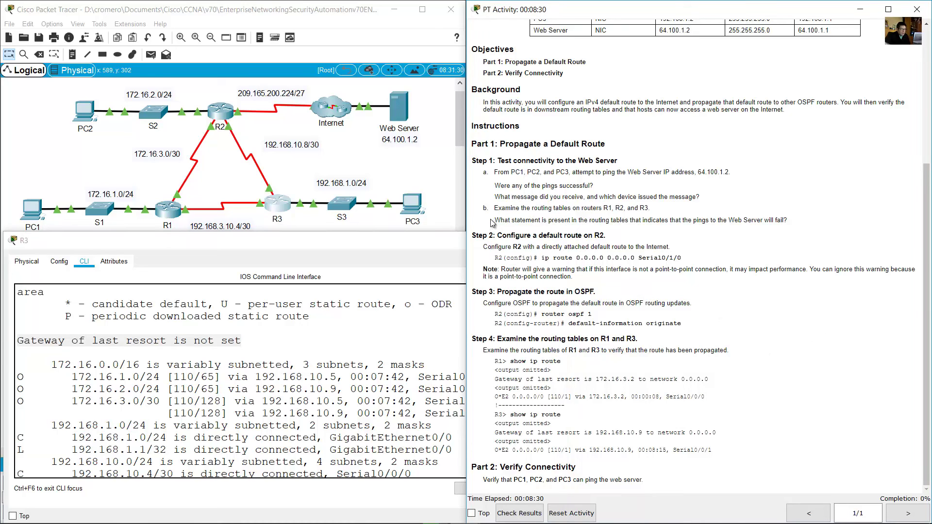
left_click_drag(538, 219, 767, 221)
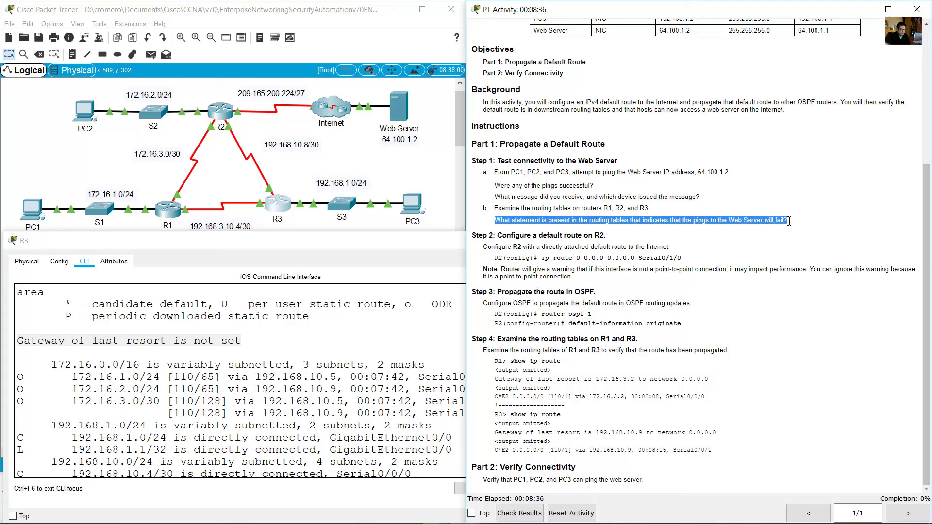
left_click(390, 305)
left_click_drag(18, 342, 251, 343)
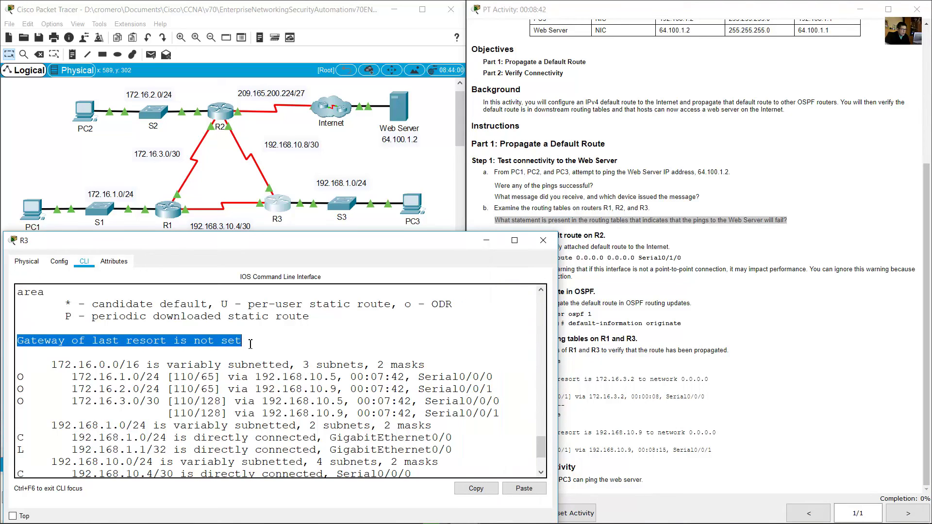
- Study the Step 2 instruction for R2's default route and locate its Serial0/1/0 exit interface towards the Internet in the topology
left_click(593, 262)
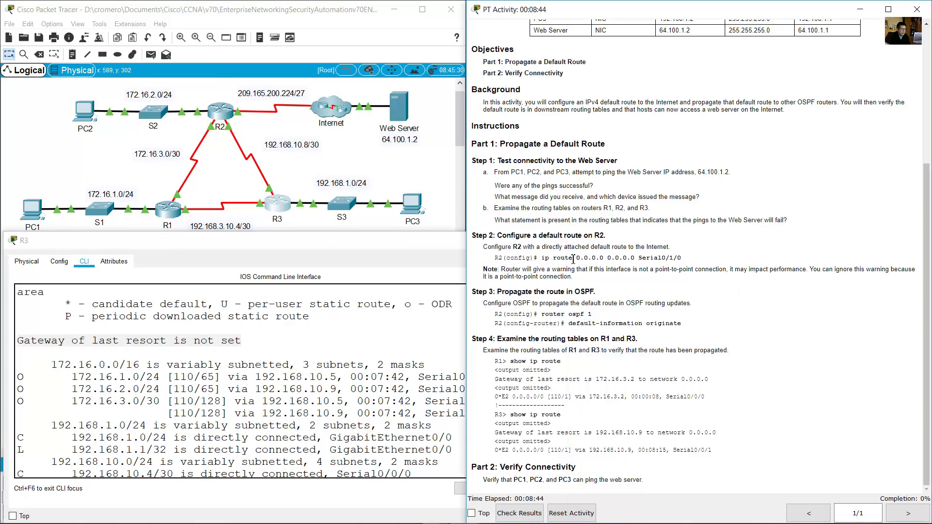
left_click_drag(503, 238, 603, 237)
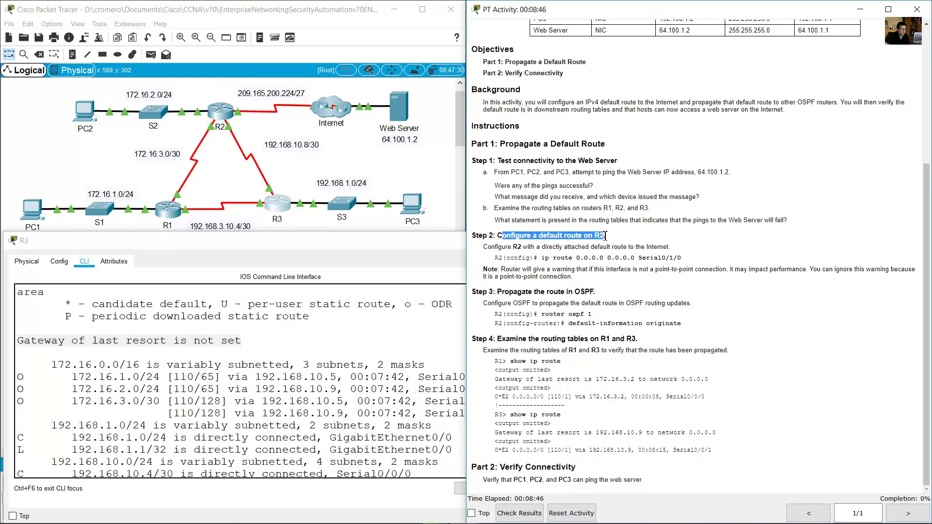
left_click_drag(483, 247, 677, 248)
left_click(672, 251)
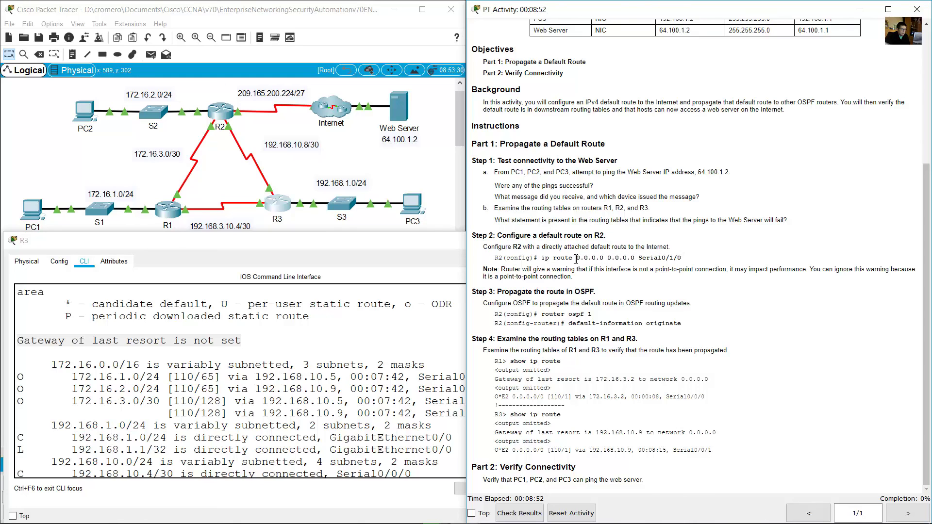
left_click_drag(563, 249, 659, 265)
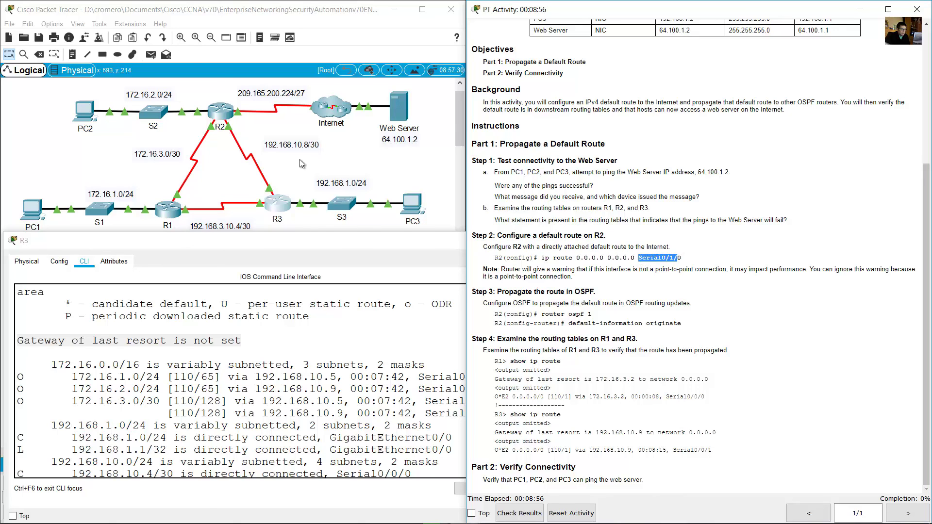
left_click(216, 92)
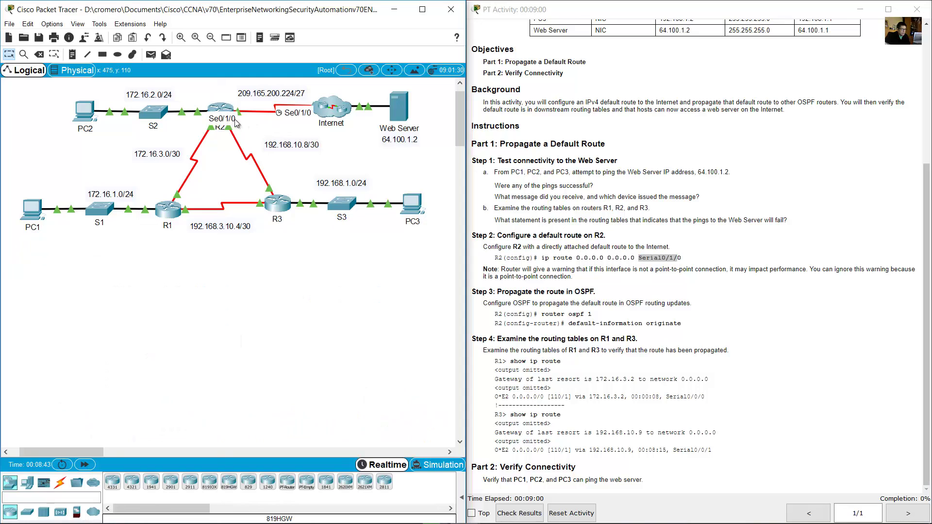
left_click(666, 260)
left_click_drag(644, 259, 701, 260)
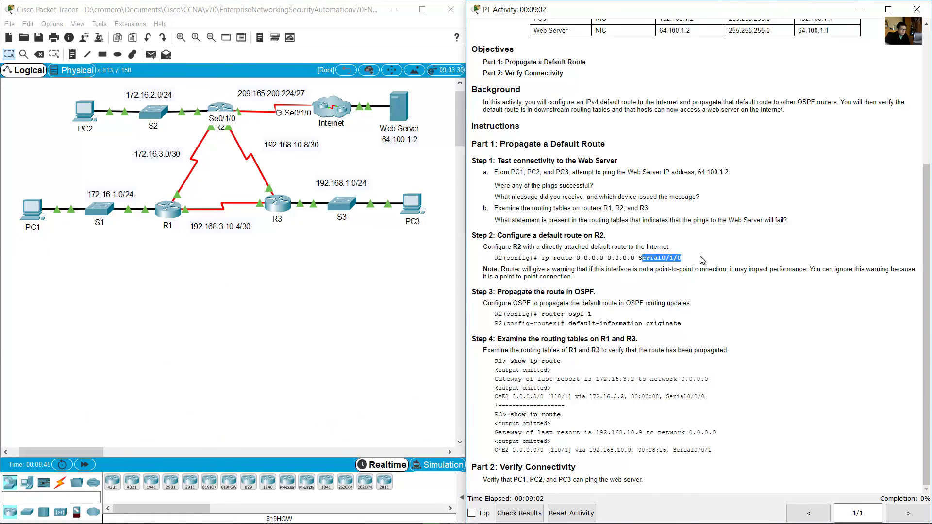
left_click(644, 262)
left_click_drag(574, 259, 636, 259)
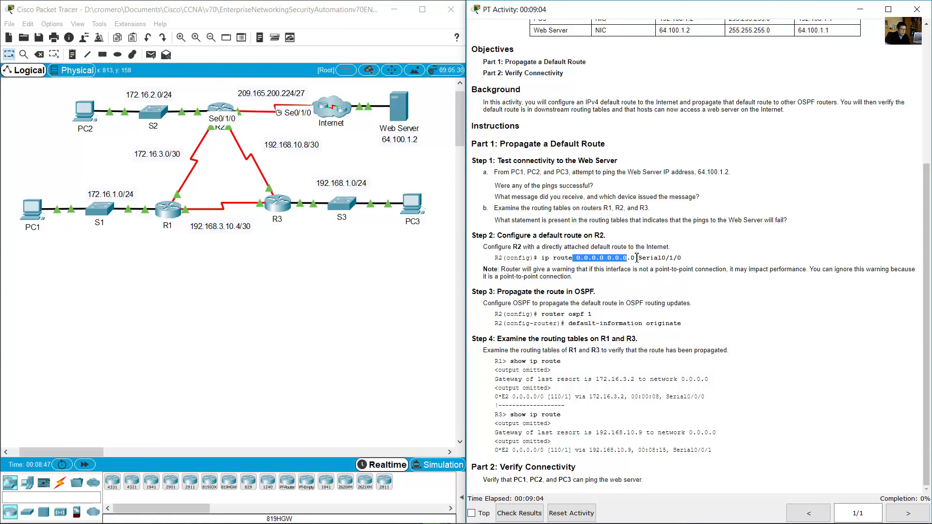
left_click(562, 259)
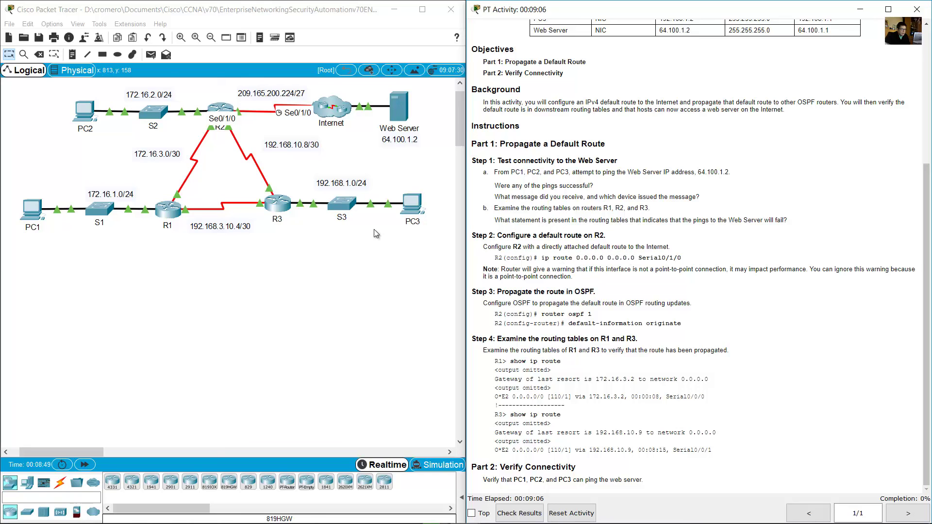
- Reopen R2's command line and enter global configuration mode
left_click(222, 108)
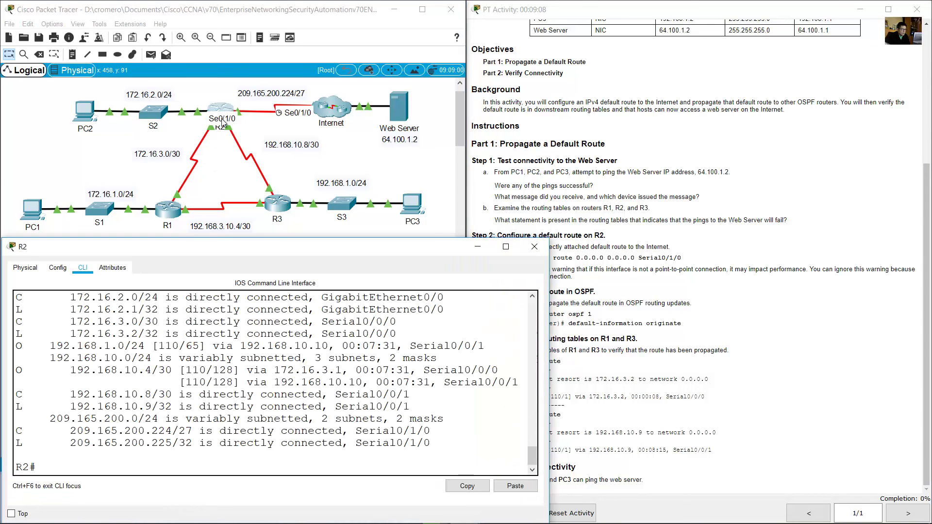
left_click(702, 361)
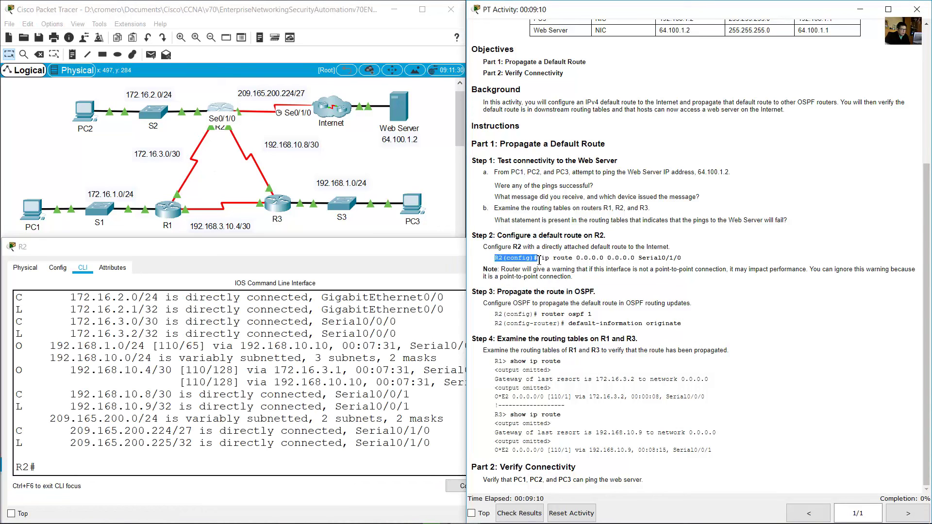
left_click(304, 428)
type("conf term")
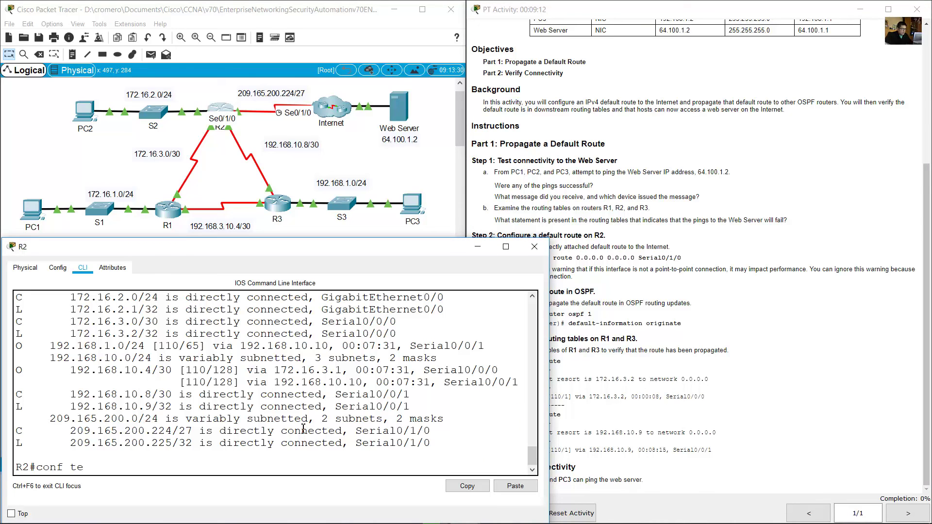
key("Return")
left_click_drag(100, 469, 22, 457)
left_click(145, 473)
- Configure a directly attached default route on R2 with ip route 0.0.0.0 0.0.0.0 s0/1/0
type("ip route 0.0.0")
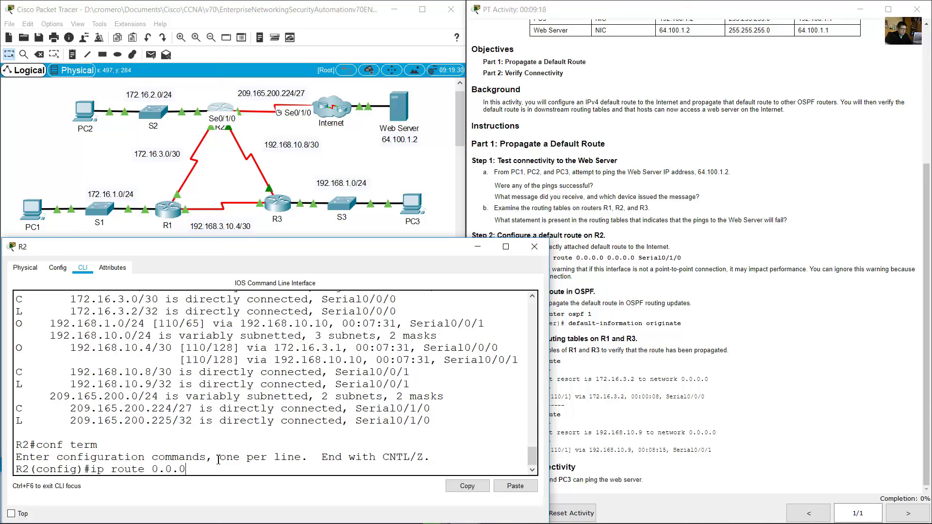
type(".0 0.0.0.0 s0/1/0")
left_click(257, 134)
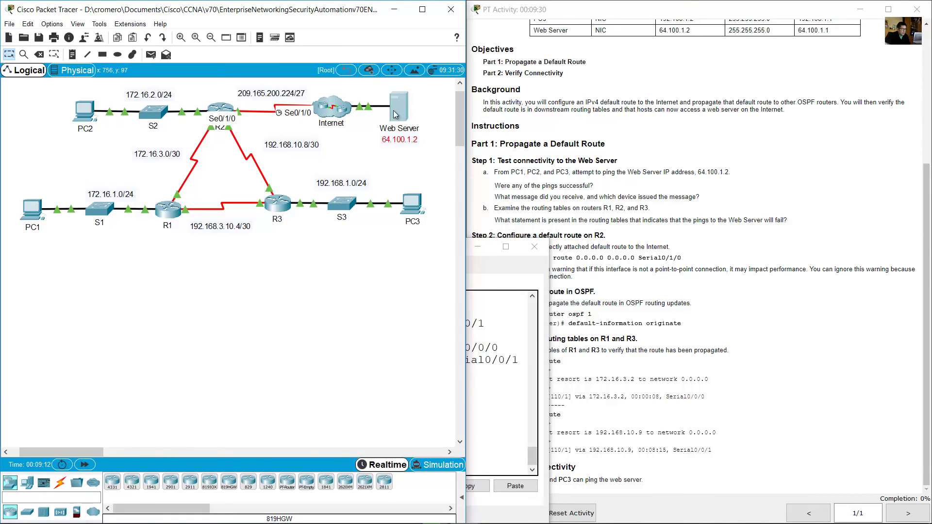
left_click(502, 437)
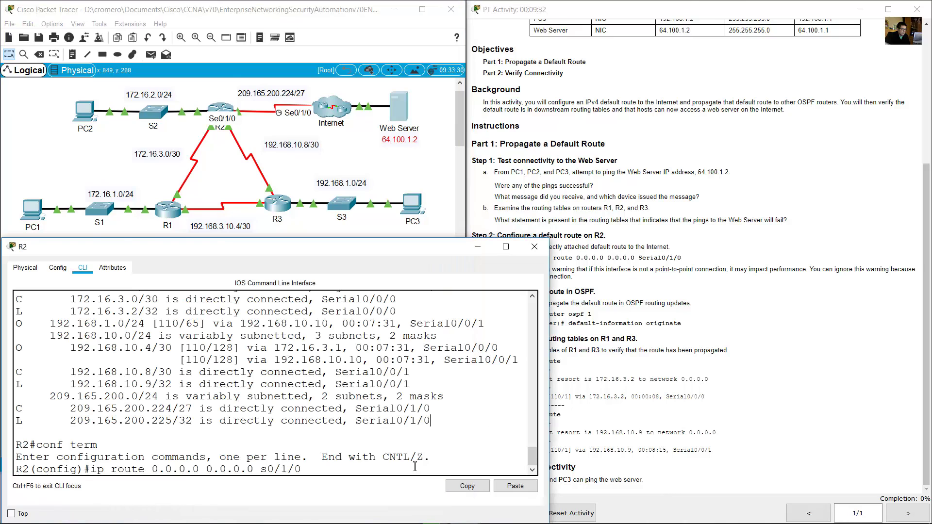
key("Return")
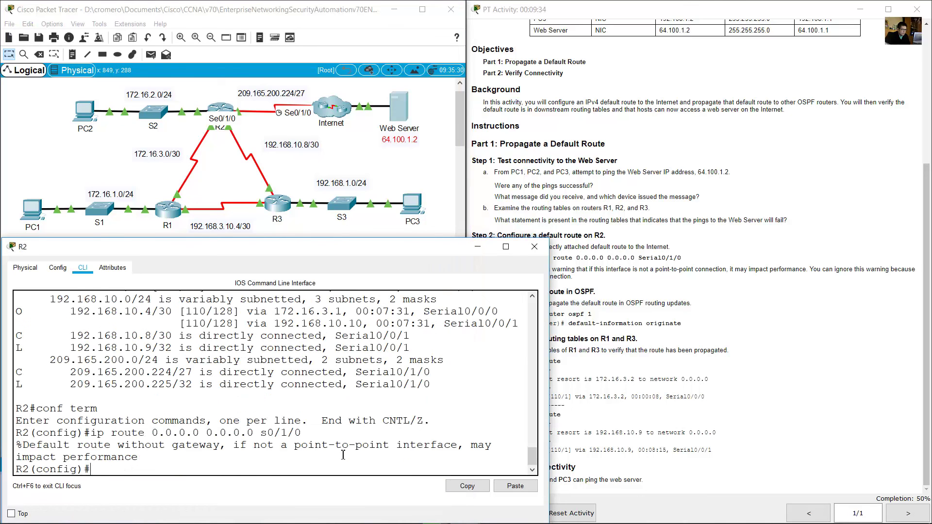
- Compare R2's default route warning with the activity note and read the Step 3 instructions up to the router ospf 1 command
left_click_drag(152, 457, 19, 445)
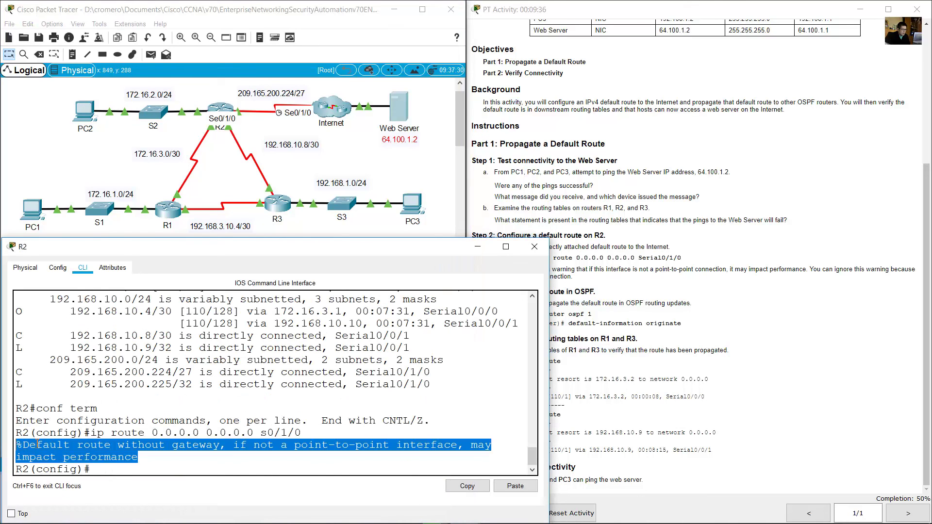
left_click(729, 260)
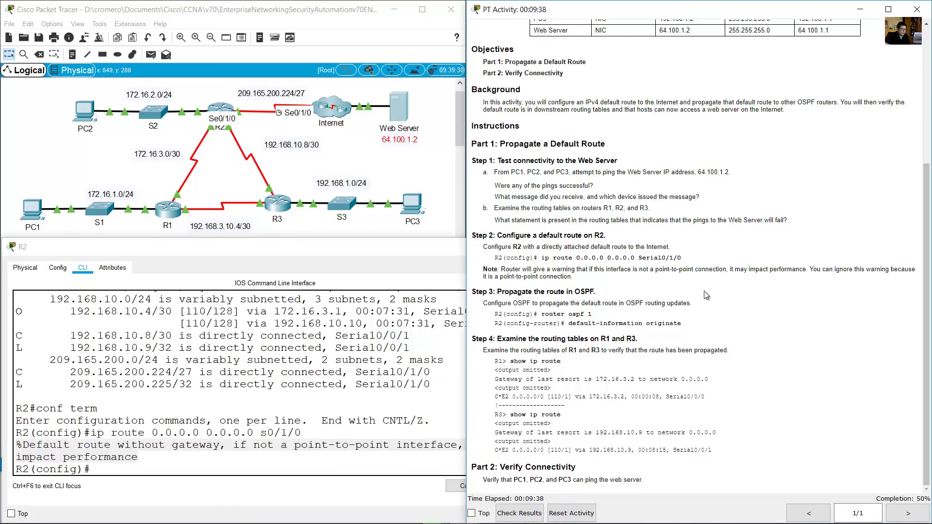
left_click_drag(506, 270, 578, 279)
left_click(660, 292)
left_click_drag(504, 292, 596, 291)
left_click_drag(488, 305, 696, 307)
left_click(621, 315)
left_click_drag(500, 316, 598, 320)
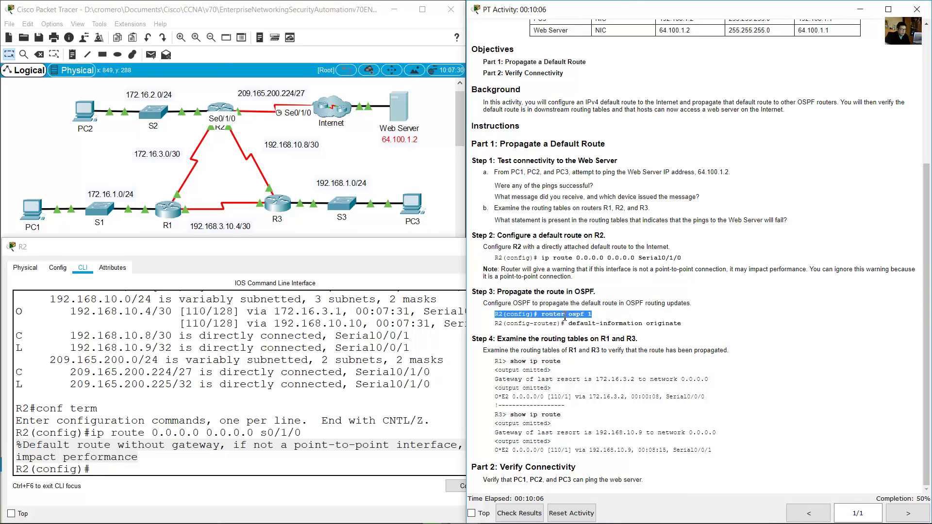
- Return to R2's command line and enter OSPF router configuration mode with router ospf 1
left_click(215, 173)
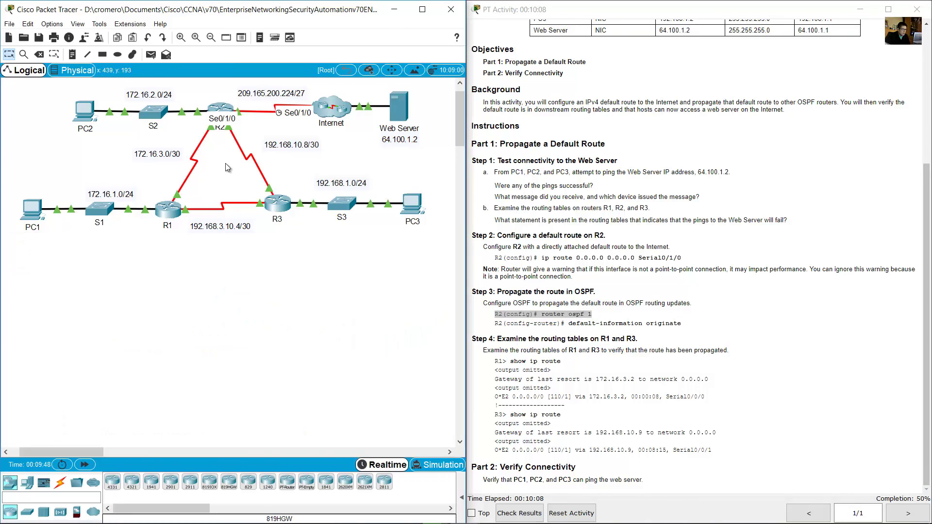
left_click(220, 107)
left_click_drag(16, 445, 7, 470)
left_click(138, 450)
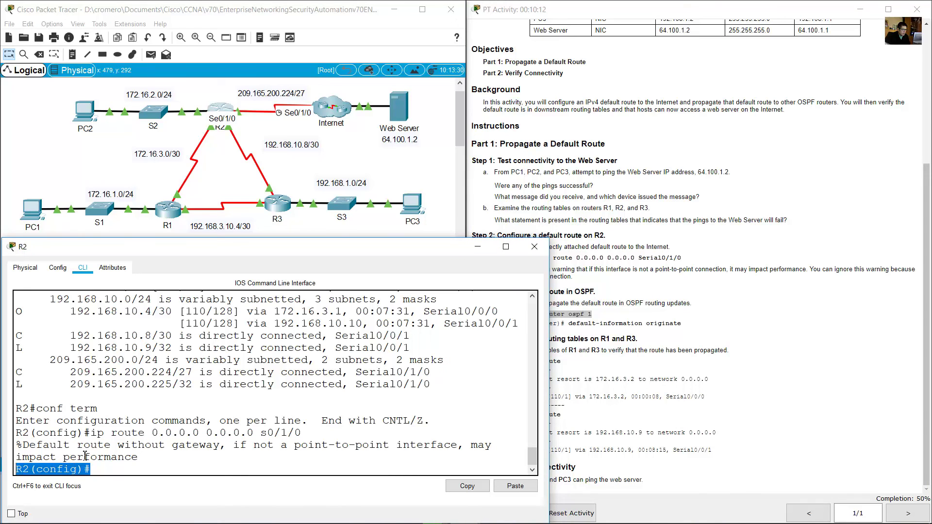
left_click(101, 469)
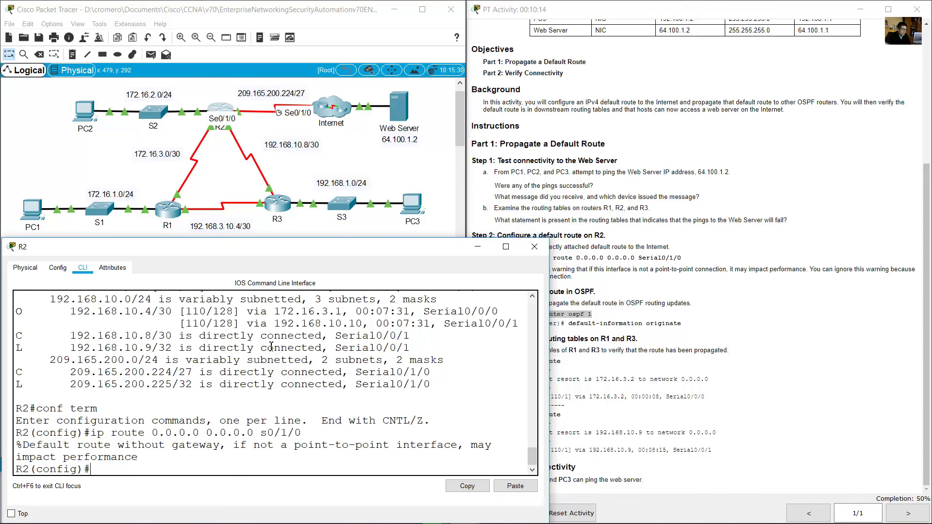
type("router")
key("BackSpace")
key("BackSpace")
key("BackSpace")
key("BackSpace")
key("BackSpace")
type("ospf 1")
key("Return")
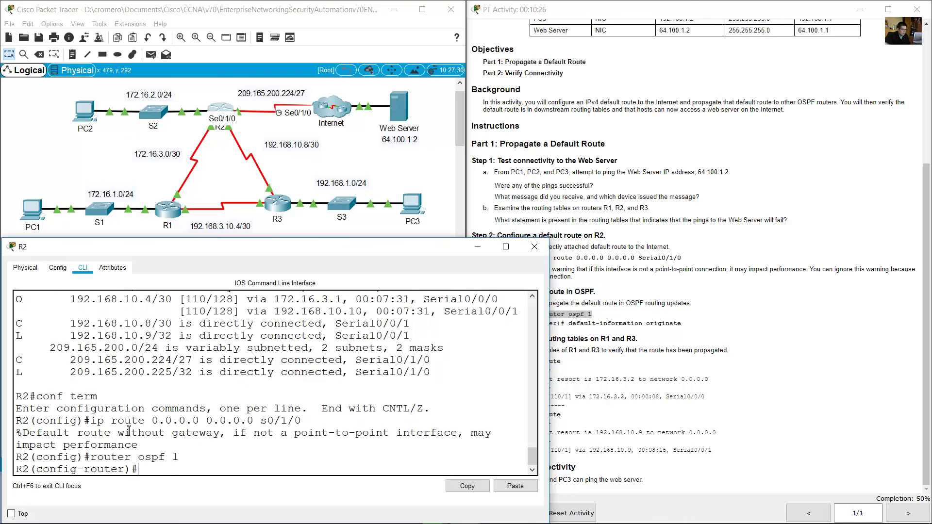
- Review the entered router ospf 1 command and examine R2's position in the topology
left_click_drag(88, 458, 194, 459)
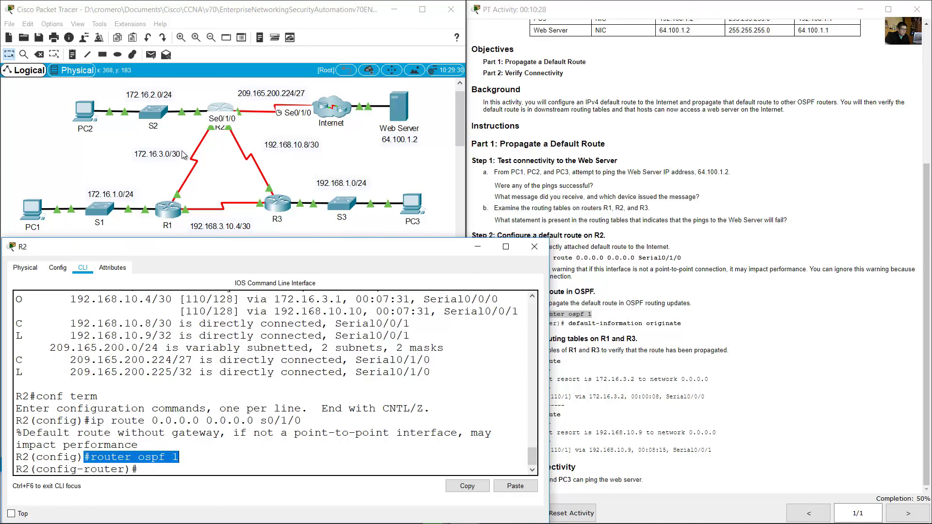
left_click(227, 171)
left_click_drag(227, 171, 180, 106)
left_click(324, 307)
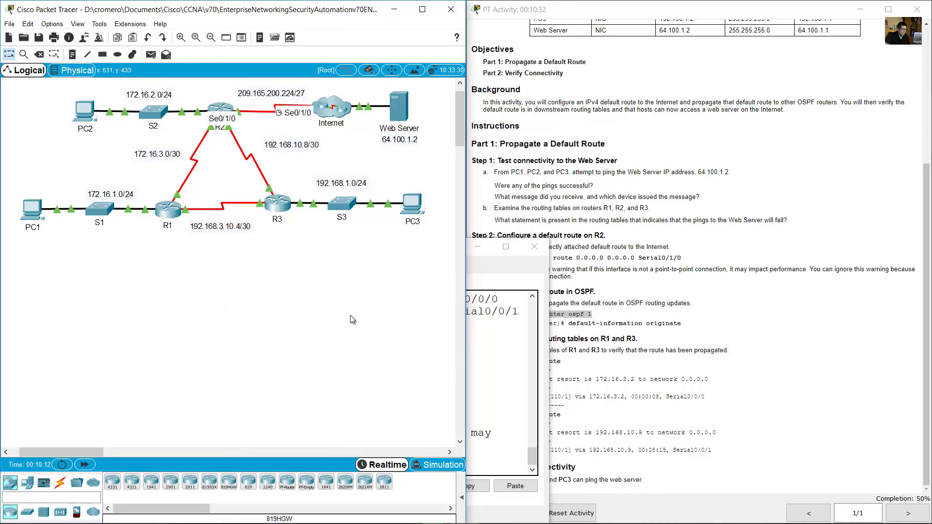
- Read the default-information originate command in Step 3 of the activity instructions
left_click(466, 358)
left_click(659, 284)
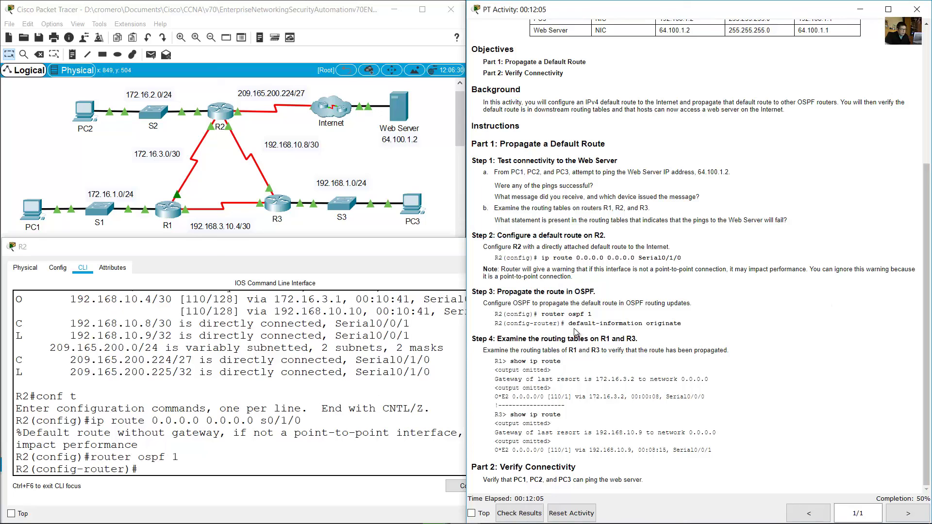
left_click_drag(572, 324, 697, 328)
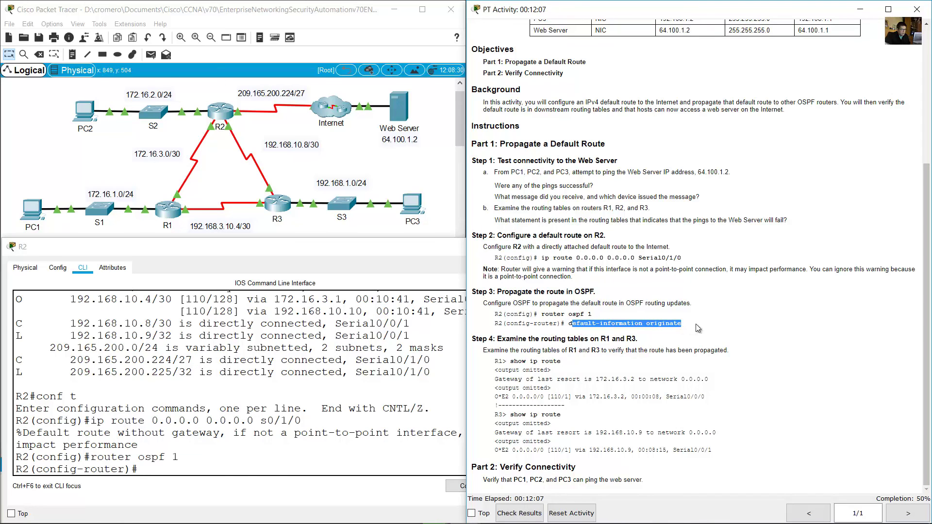
- Configure R2's OSPF process with default-information originate, exit router configuration mode and close R2's window
left_click(314, 448)
type("defau")
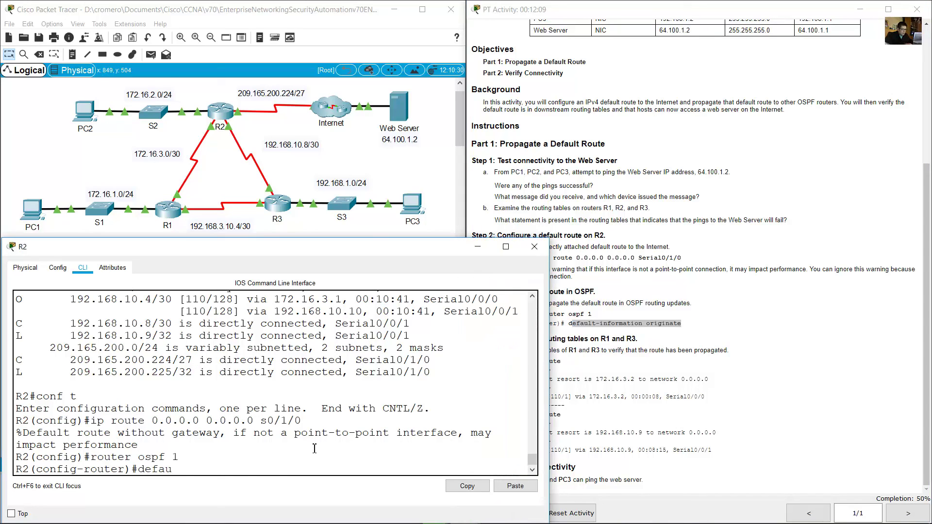
type("lt-information origina")
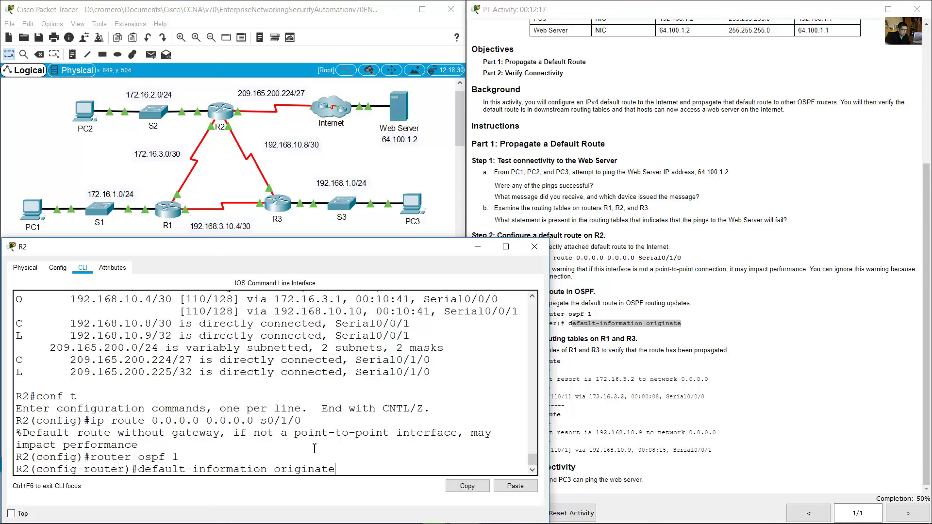
type("te")
key("Return")
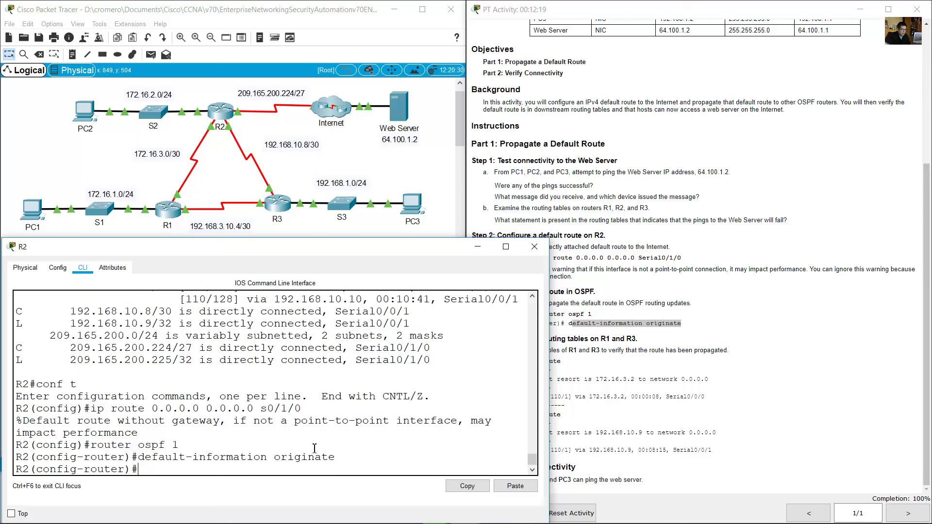
type("exit")
key("Return")
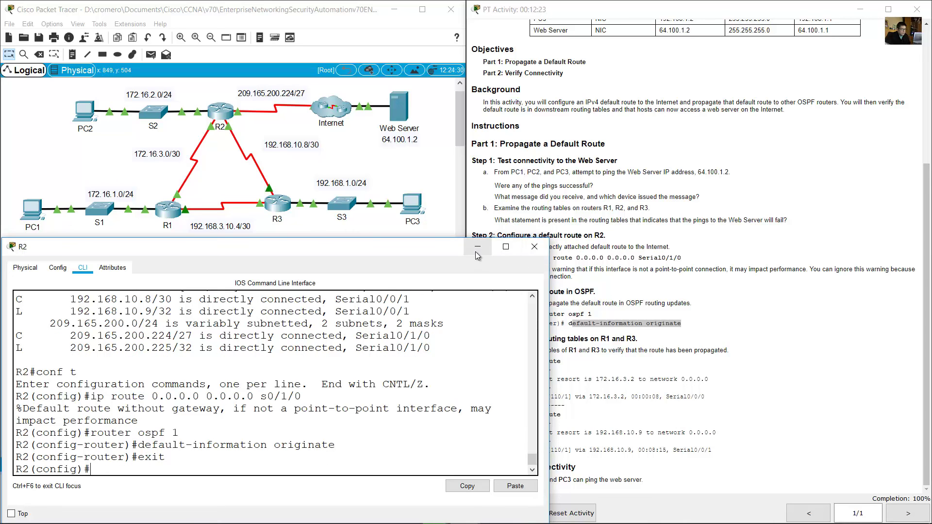
left_click(534, 247)
- Review the Step 3 OSPF commands against R2's place in the topology and read the Step 4 heading
left_click_drag(494, 313, 701, 329)
left_click(228, 163)
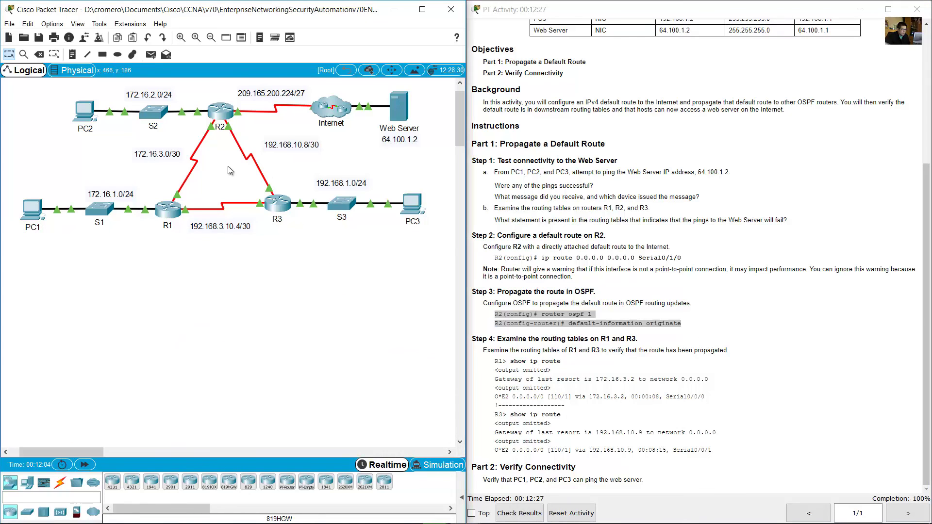
mouse_move(223, 116)
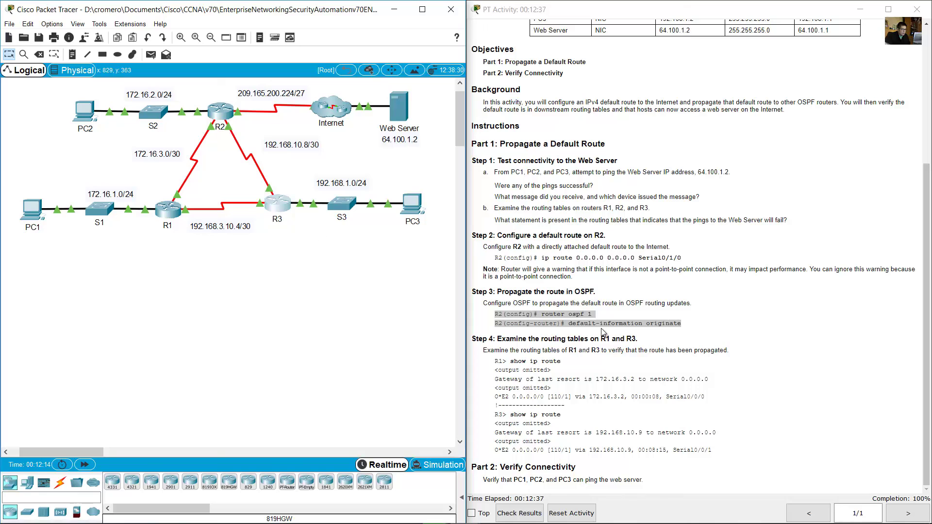
left_click(511, 297)
left_click(206, 93)
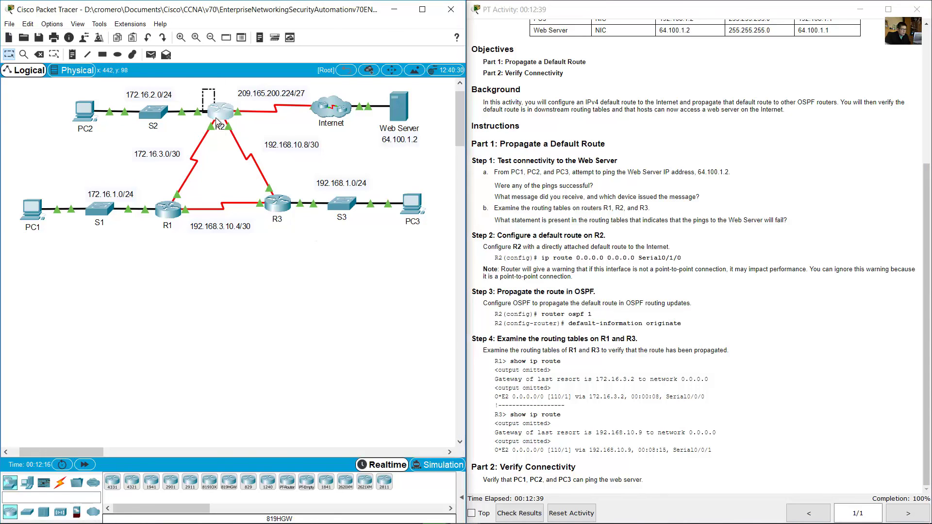
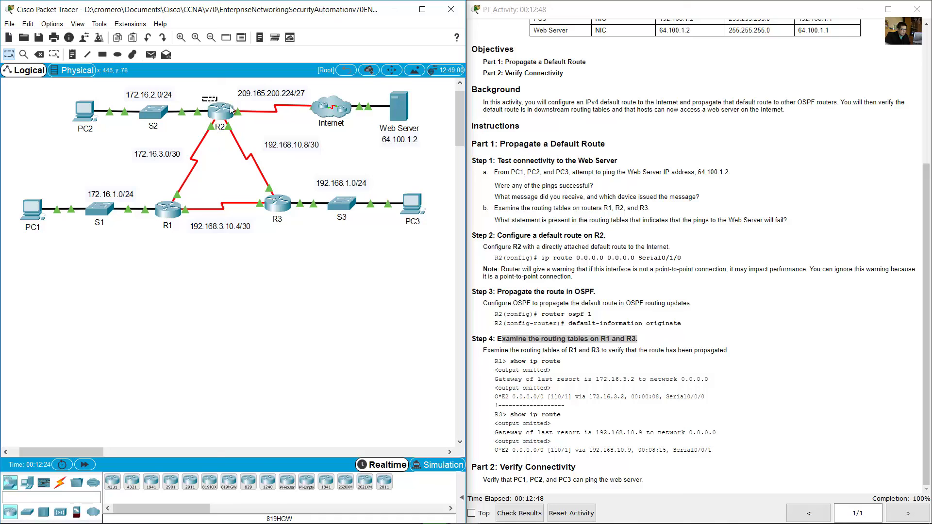
- Reopen R2's command line, exit to privileged EXEC mode and display the full routing table with show ip route
left_click(221, 116)
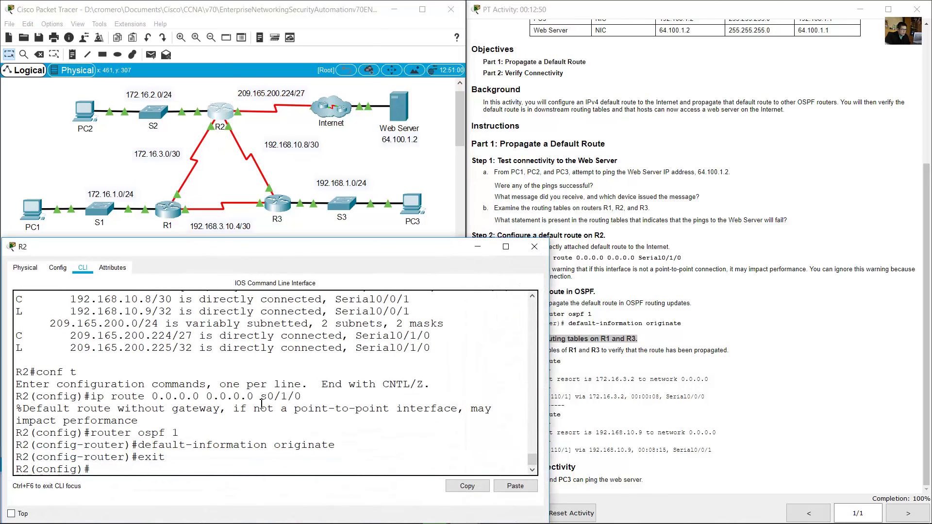
type("exit")
key("Return")
key("Up")
key("Up")
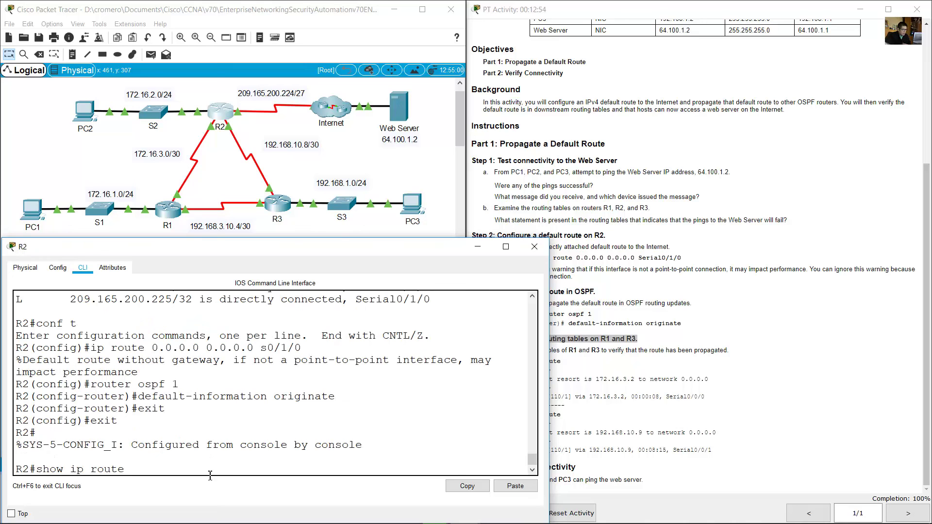
key("Return")
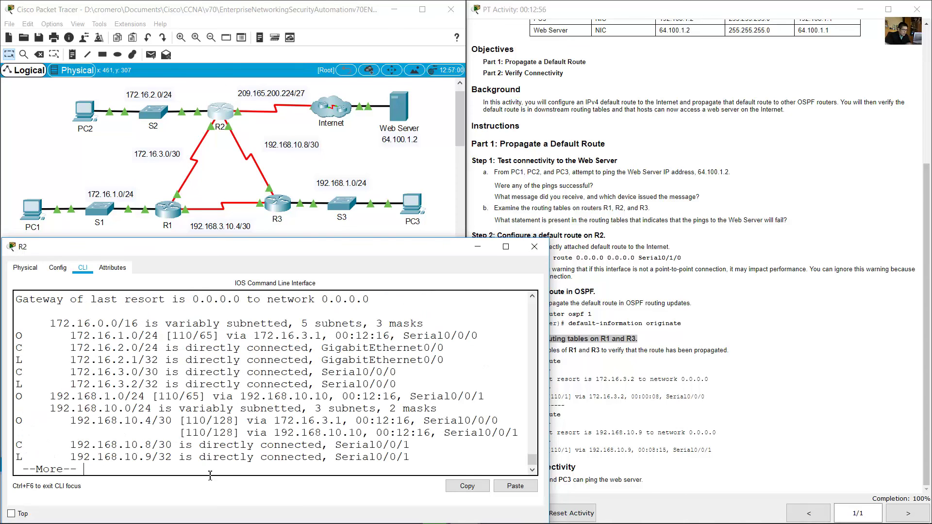
key("space")
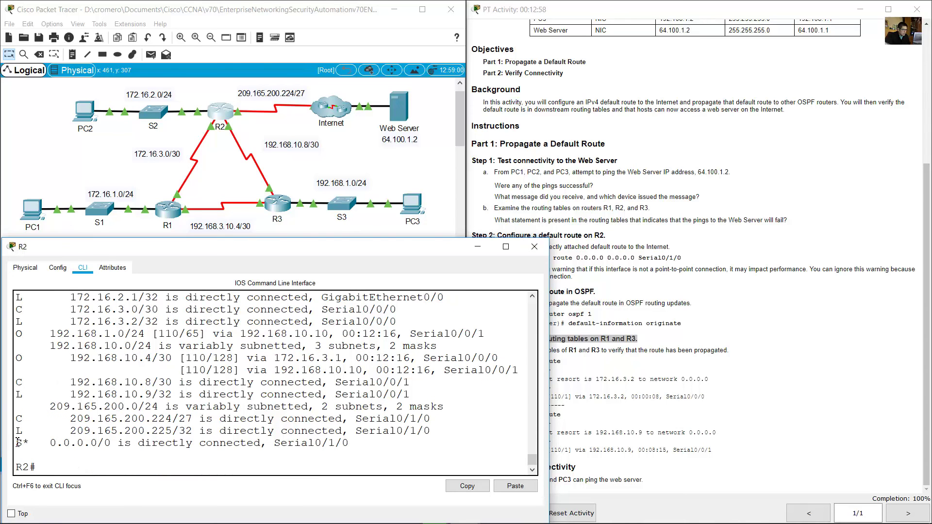
- Examine the 0.0.0.0/0 entry in R2's routing table and look up its S code in the legend
left_click_drag(18, 443, 226, 444)
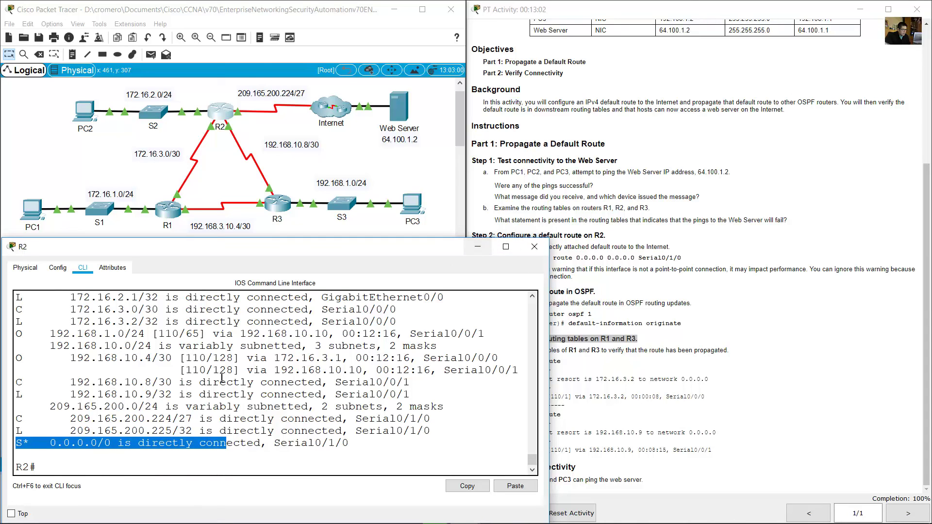
left_click(47, 447)
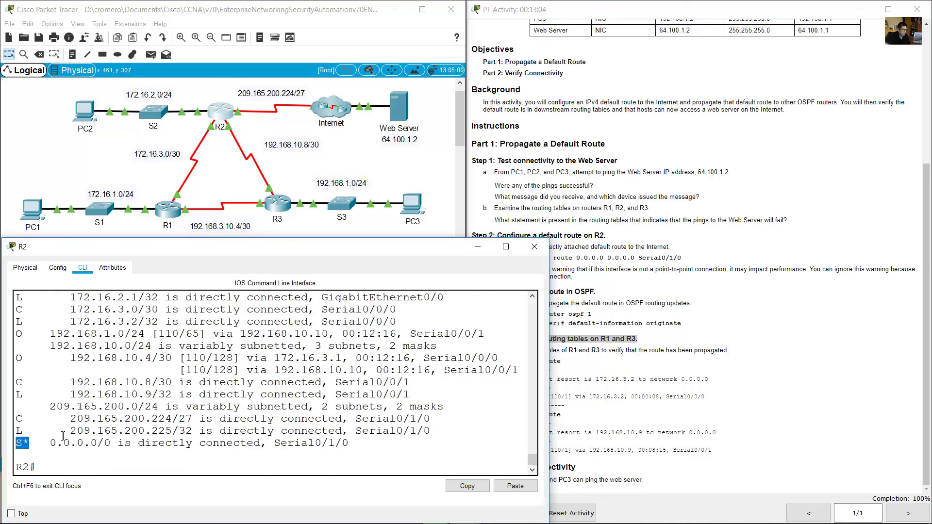
scroll(145, 406, "up", 6)
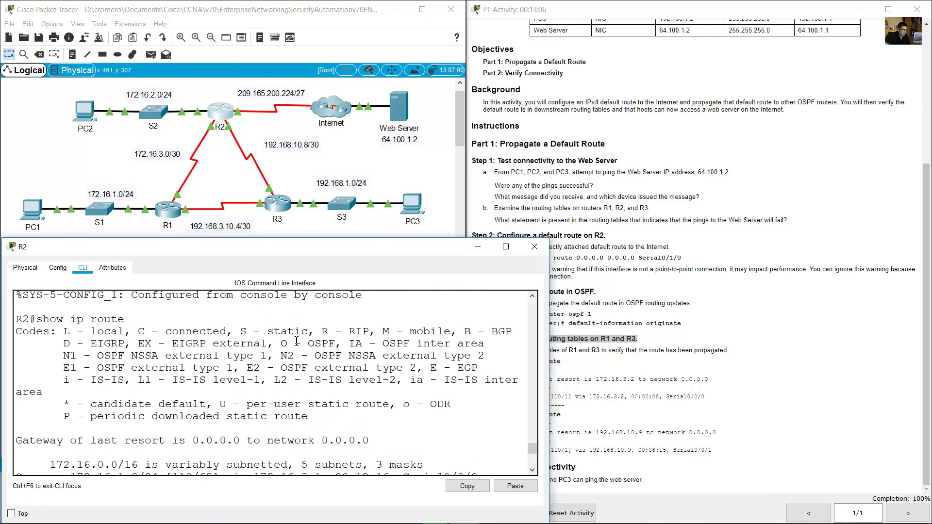
left_click_drag(242, 333, 308, 335)
scroll(177, 401, "down", 10)
right_click(139, 438)
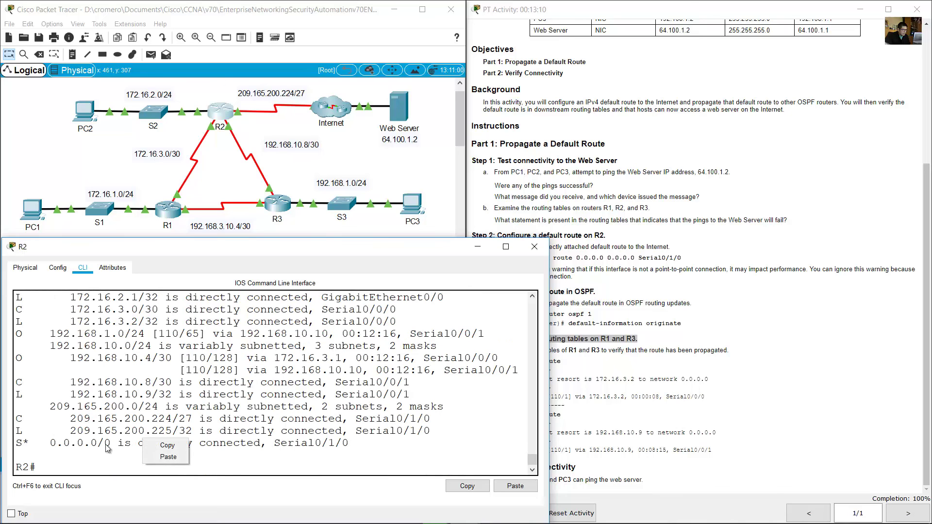
- Look up the asterisk of R2's 0.0.0.0/0 entry in the code legend and return to that route
left_click_drag(36, 442, 23, 443)
scroll(98, 433, "up", 4)
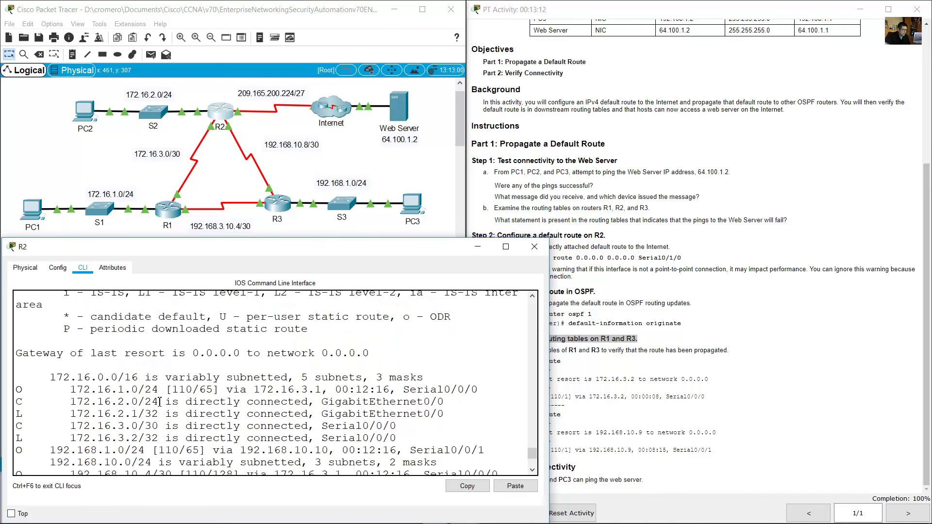
left_click_drag(64, 346, 208, 346)
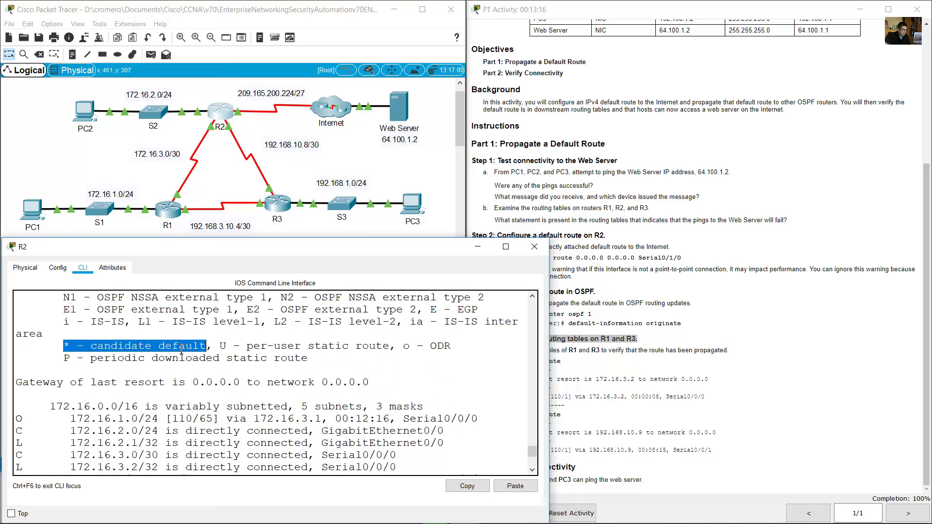
scroll(181, 354, "down", 4)
left_click_drag(16, 443, 72, 443)
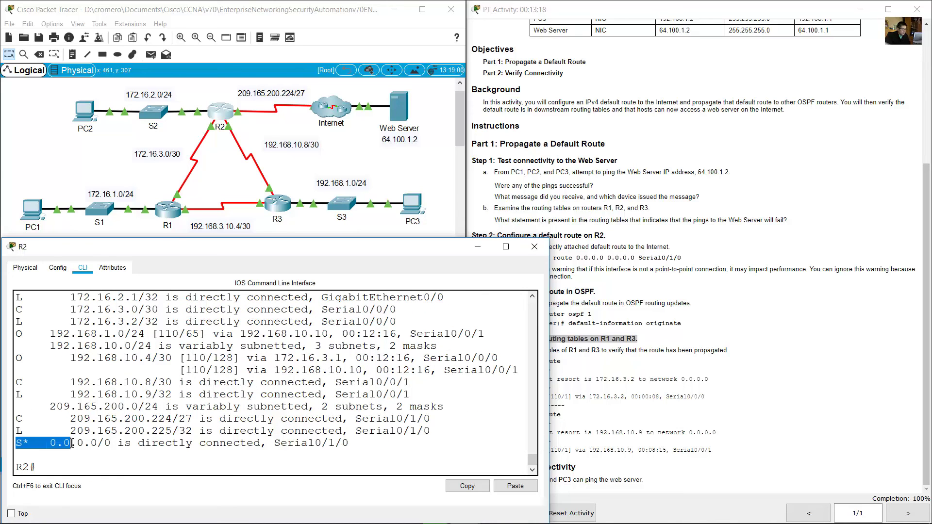
- Open R1's command line and display its updated routing table with show ip route
left_click(345, 151)
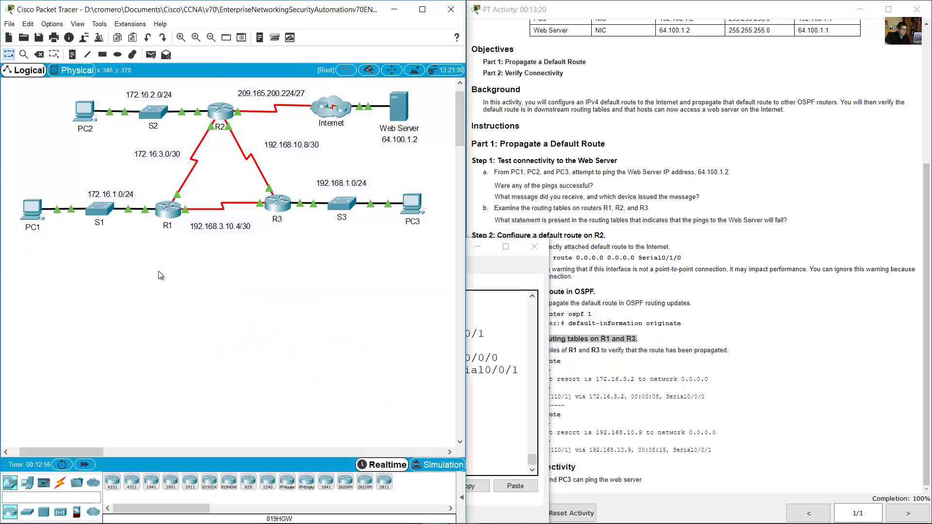
left_click(167, 209)
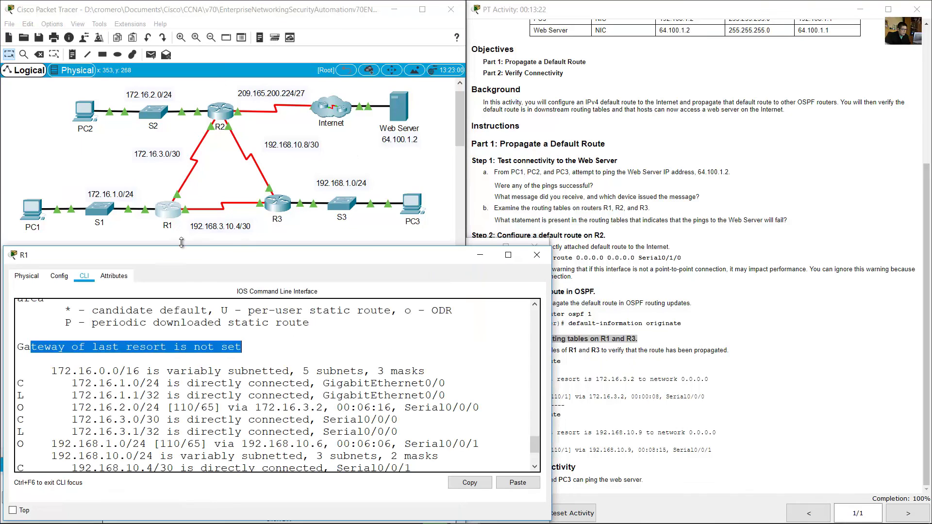
left_click(252, 383)
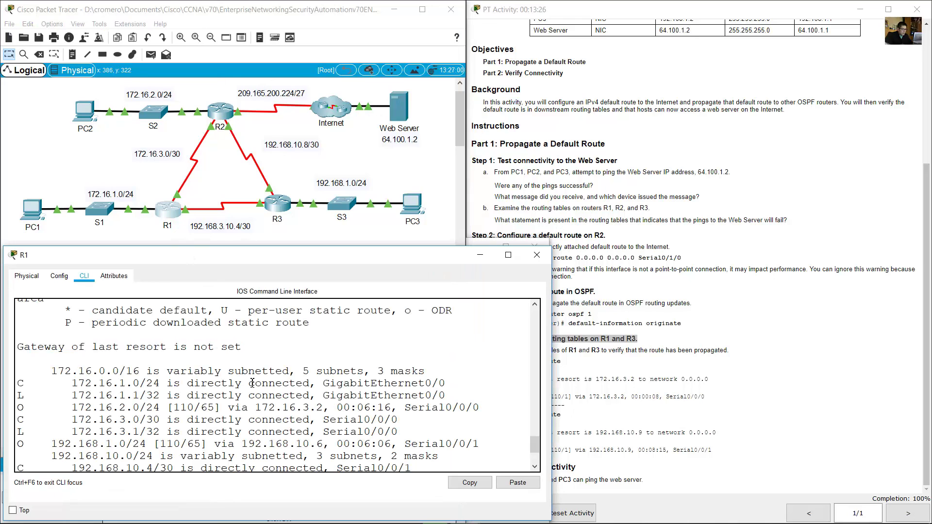
key("Return")
key("Up")
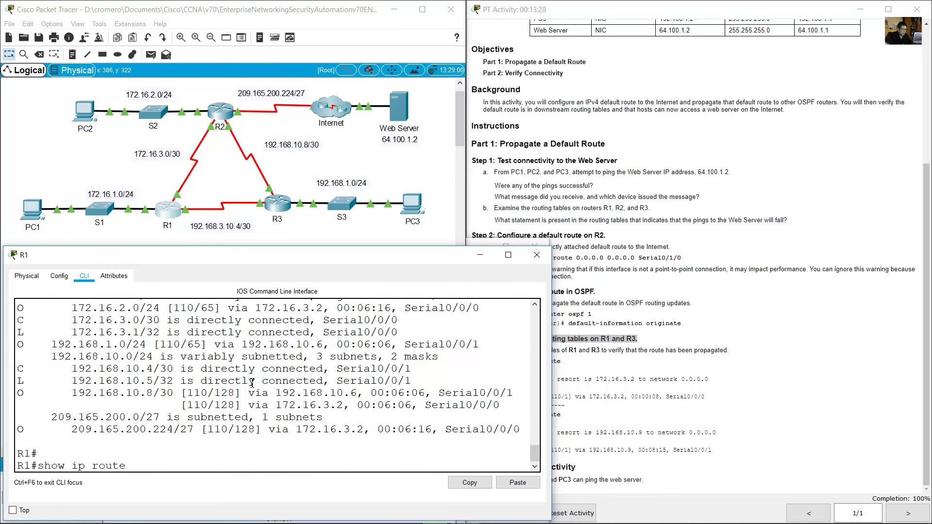
key("Return")
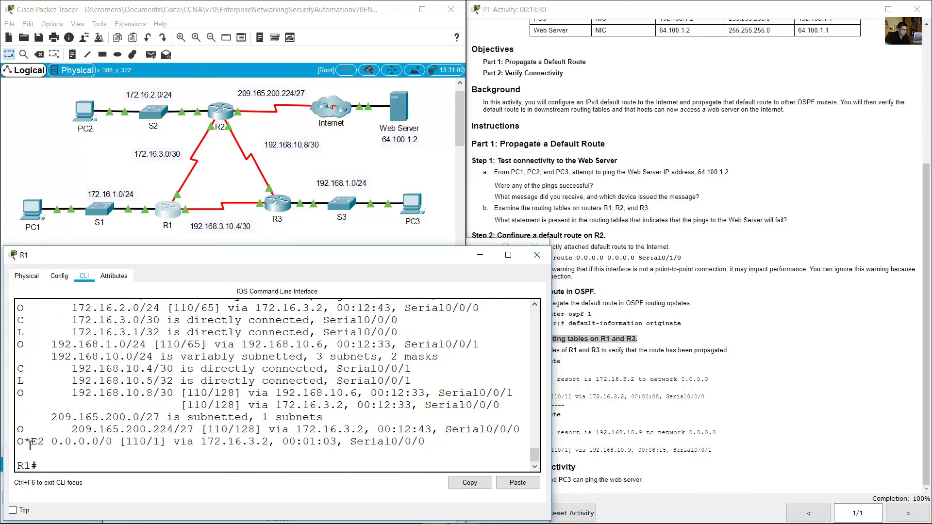
- Examine the 0.0.0.0/0 entry in R1's routing table and look up its O code in the legend
left_click_drag(22, 445, 25, 444)
scroll(231, 363, "up", 10)
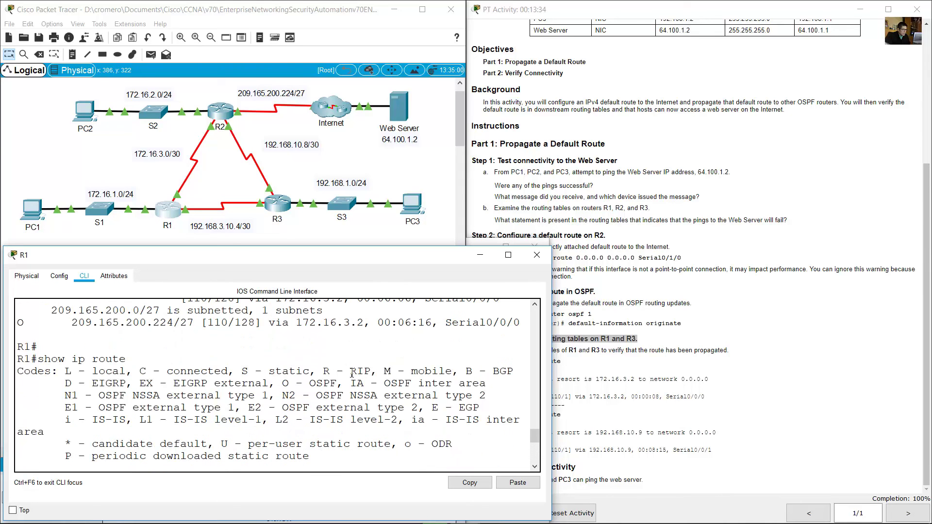
left_click_drag(281, 383, 336, 384)
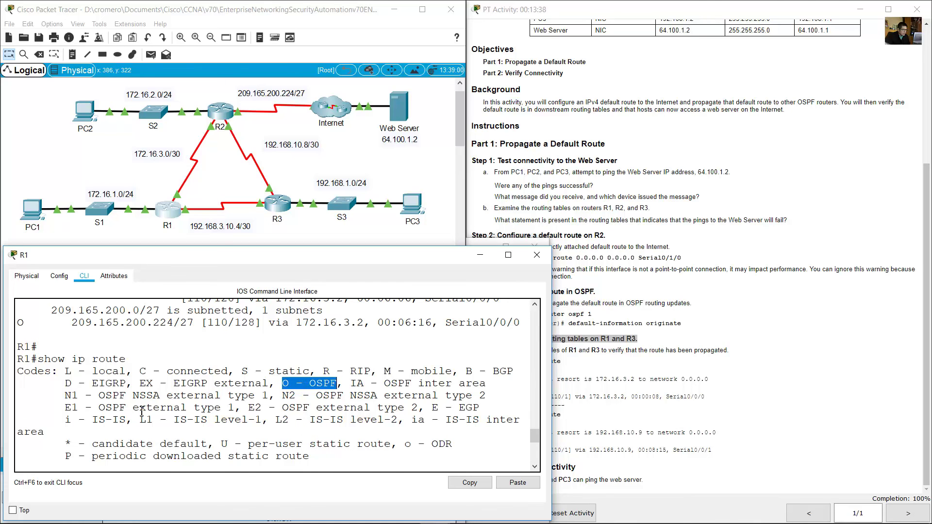
scroll(141, 411, "down", 7)
left_click_drag(18, 445, 131, 443)
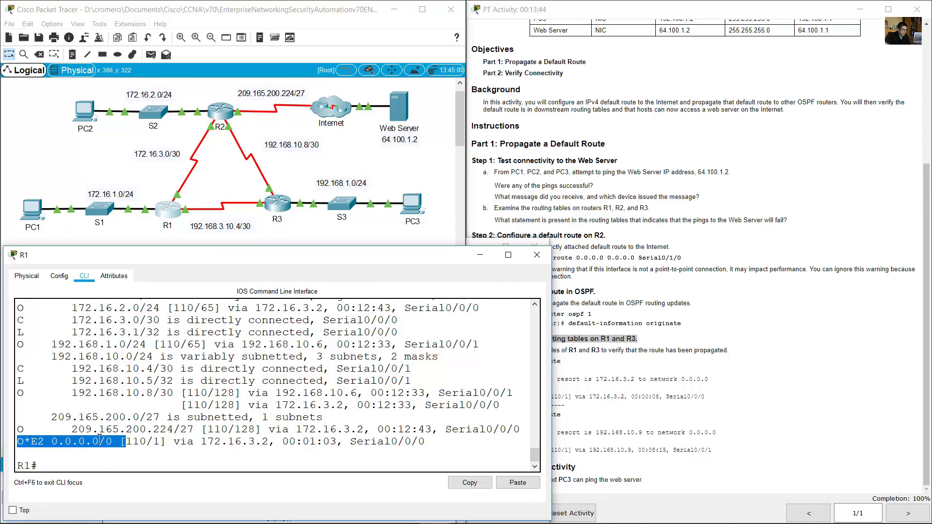
- Look up the asterisk and E2 codes of R1's default route in the routing table legend
left_click(38, 446)
left_click_drag(43, 444, 31, 444)
scroll(31, 444, "up", 3)
scroll(95, 447, "down", 3)
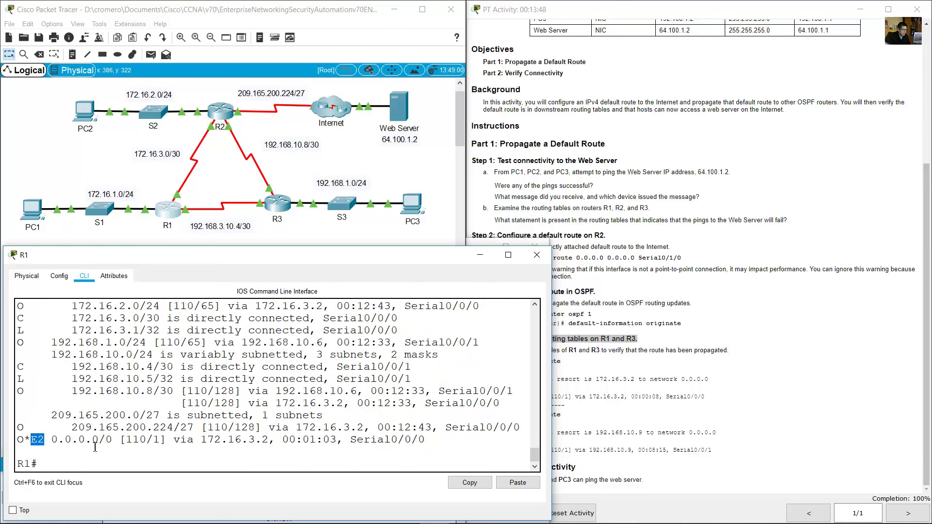
left_click(34, 445)
scroll(184, 400, "up", 4)
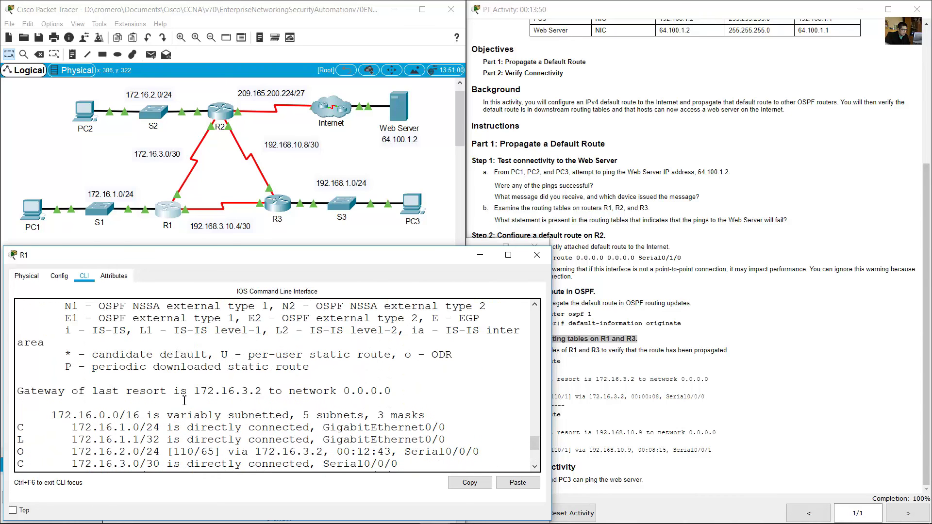
left_click_drag(68, 354, 201, 359)
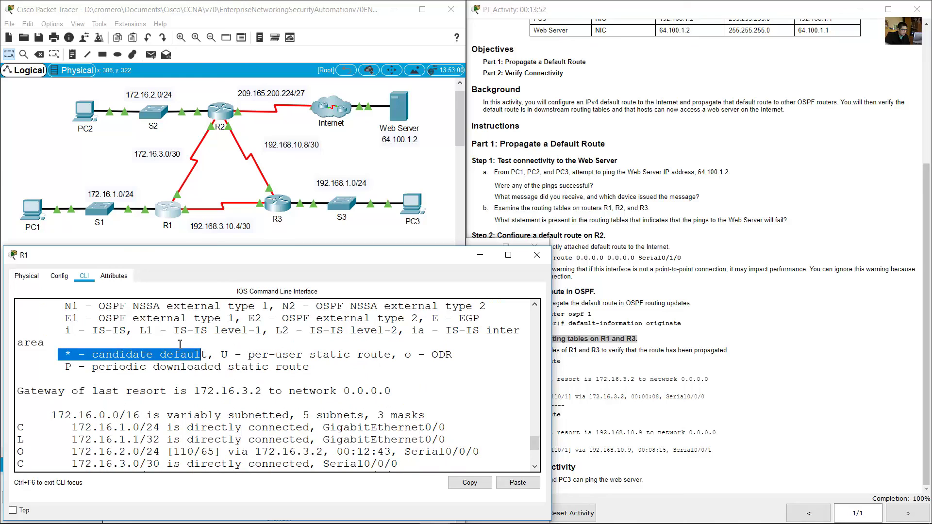
scroll(189, 359, "up", 2)
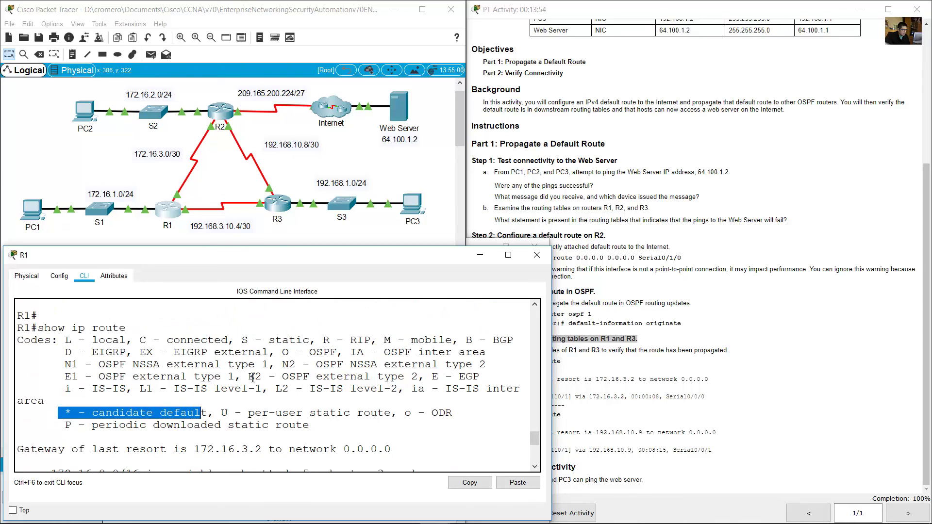
left_click_drag(250, 377, 418, 377)
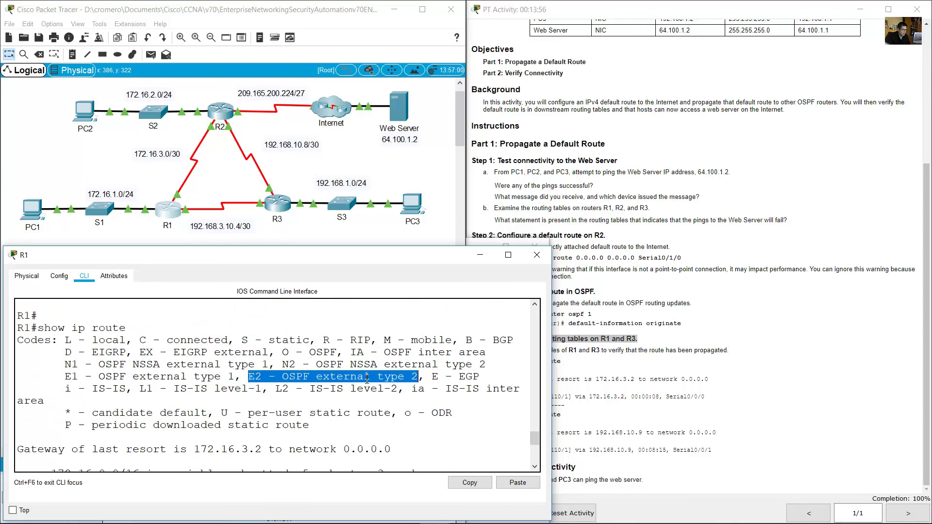
scroll(345, 384, "down", 5)
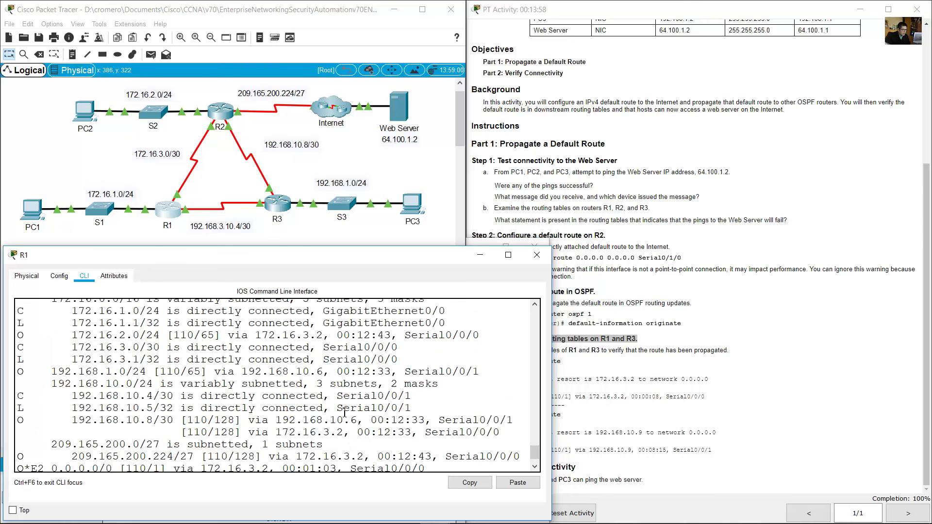
- Open R3's command line and display its updated routing table with show ip route
left_click(292, 226)
left_click(275, 209)
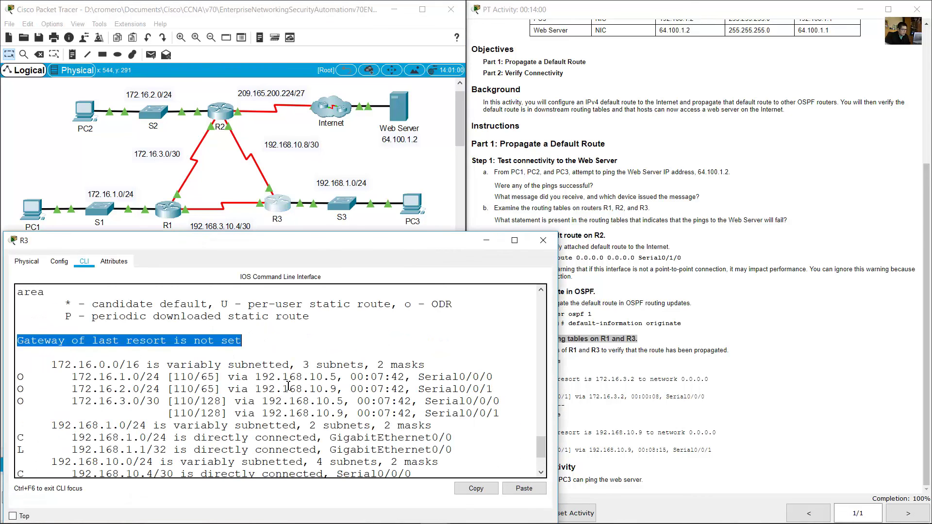
left_click(289, 410)
scroll(291, 420, "down", 3)
key("Up")
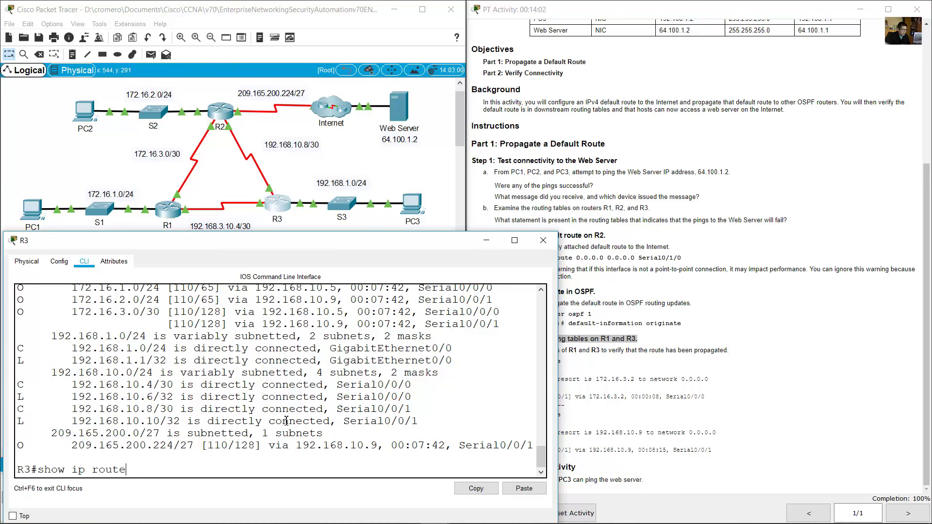
key("Return")
key("space")
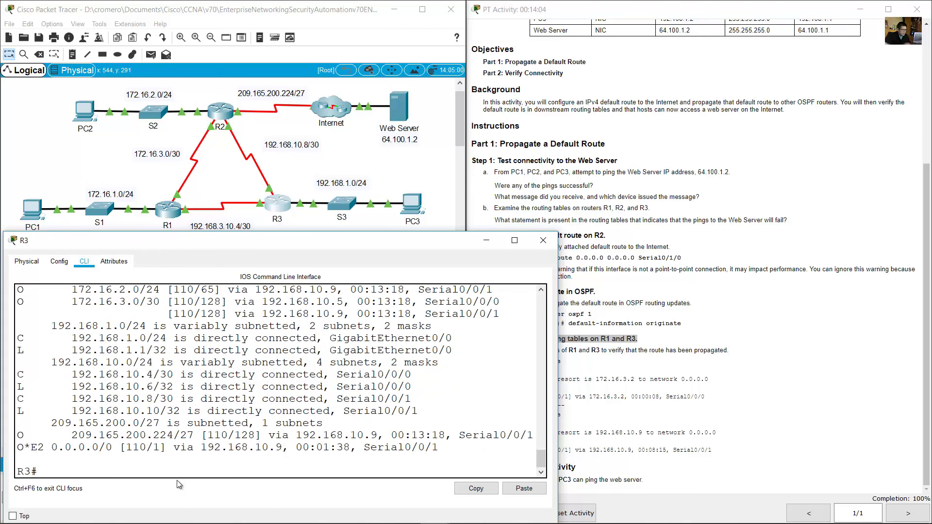
- Look up the O, asterisk and E2 codes of R3's 0.0.0.0/0 entry in the legend and return to that route
left_click_drag(18, 449, 44, 449)
scroll(182, 433, "up", 5)
scroll(183, 433, "down", 5)
scroll(182, 433, "up", 5)
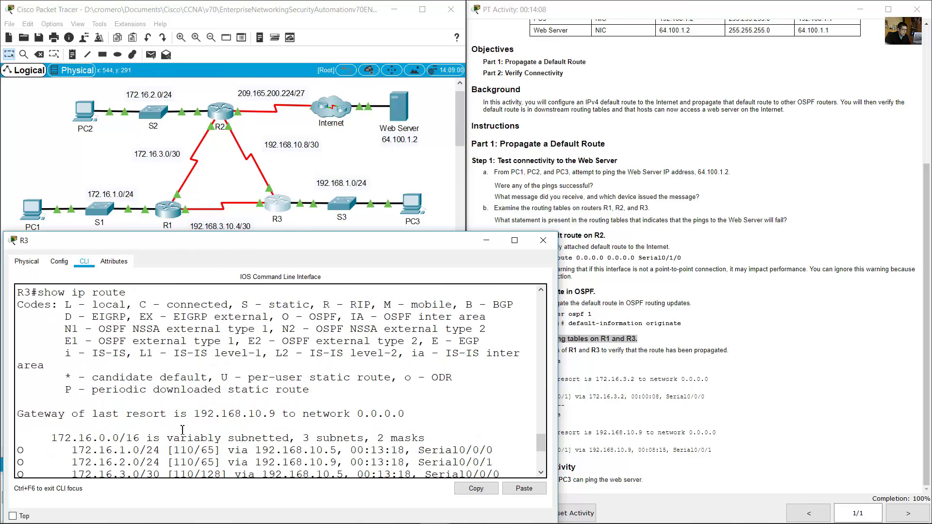
left_click_drag(276, 317, 334, 317)
left_click_drag(65, 377, 215, 377)
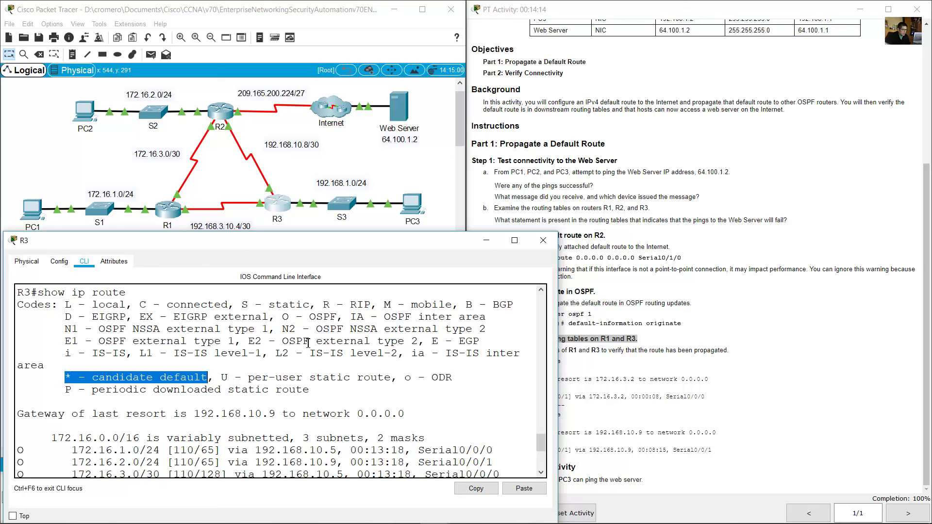
left_click_drag(248, 341, 421, 339)
scroll(421, 340, "down", 5)
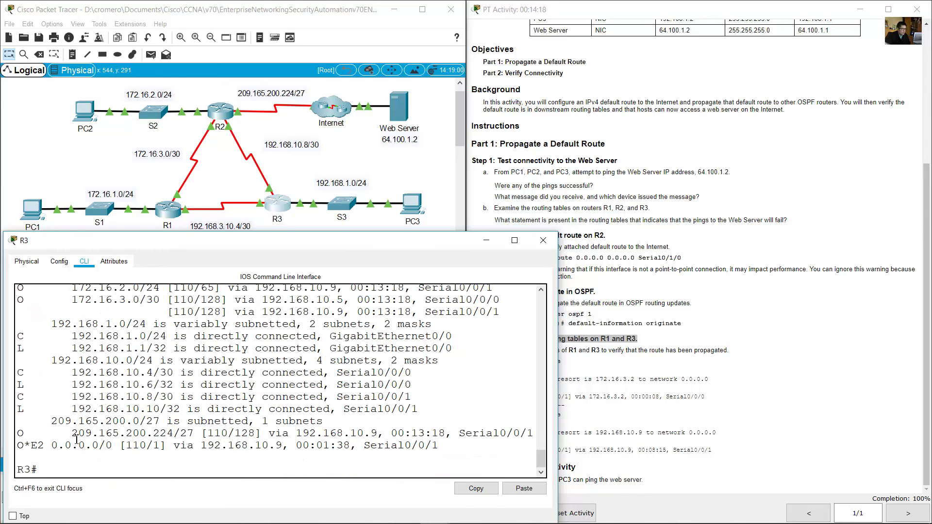
left_click_drag(22, 449, 234, 445)
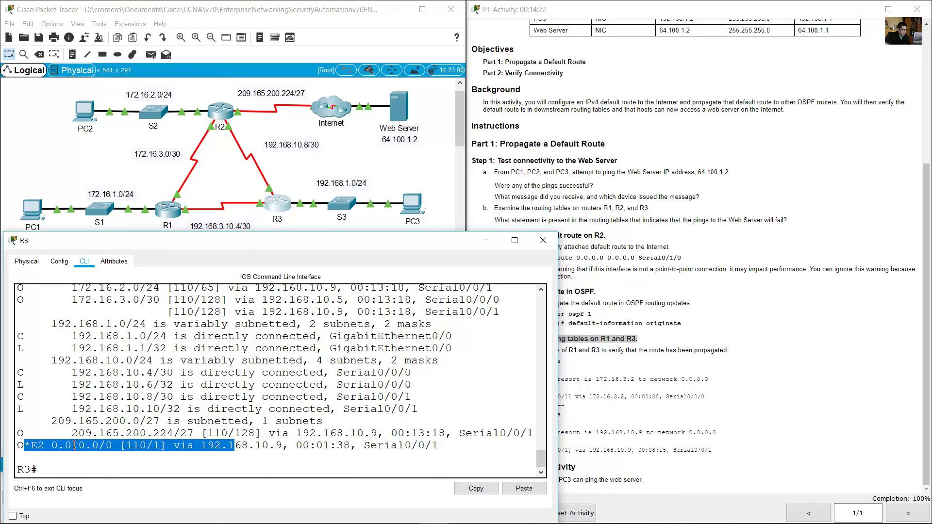
- Bring the activity instructions forward and read the Part 2 task on verifying connectivity to the web server
left_click(367, 163)
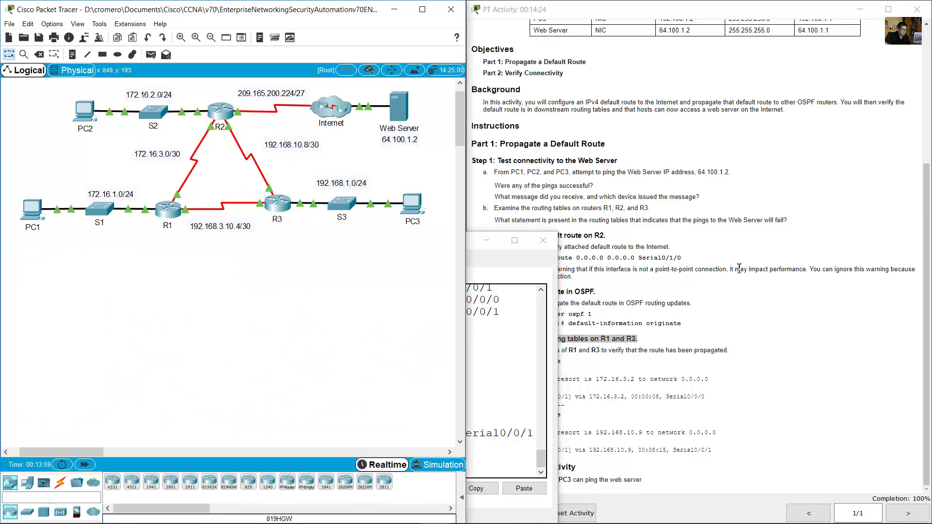
left_click(687, 362)
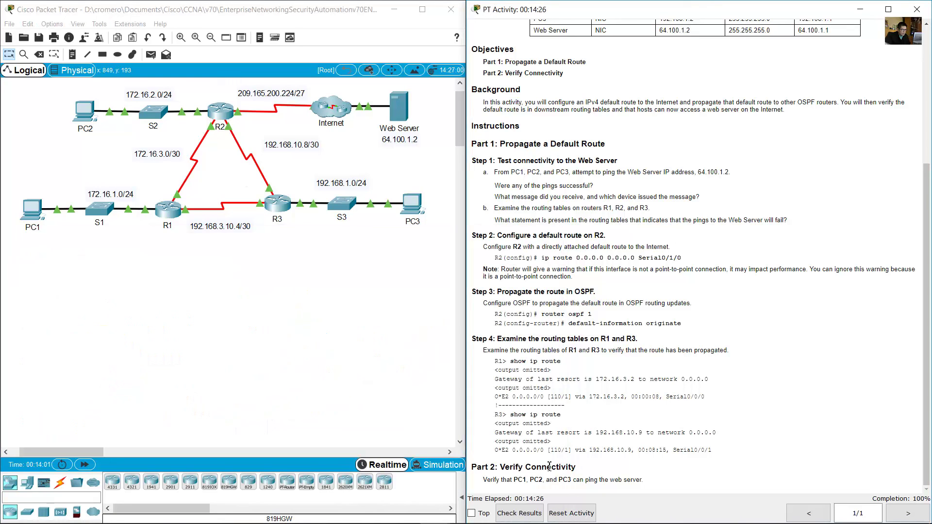
left_click_drag(506, 469, 547, 474)
left_click_drag(491, 481, 649, 480)
left_click(231, 310)
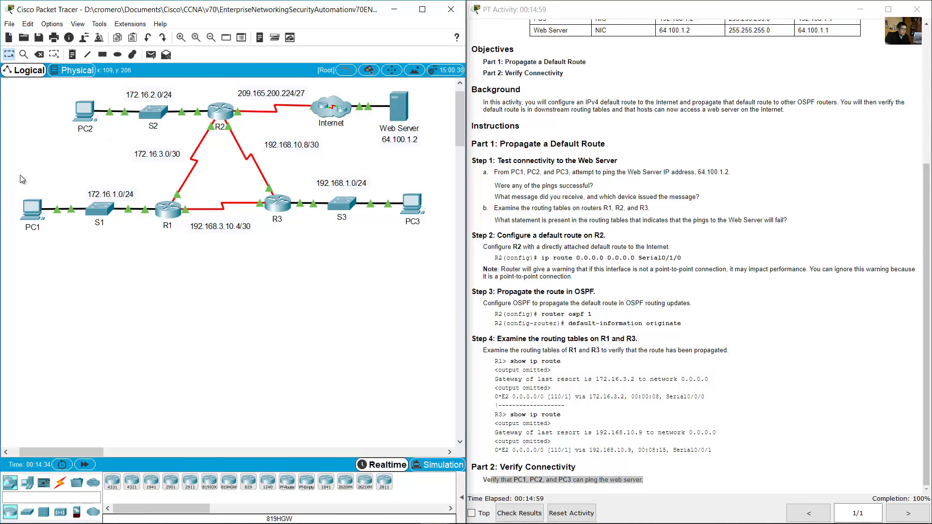
- Review PC1's earlier ping, ping the Web Server at 64.100.1.2 again, and examine the replies
left_click(32, 209)
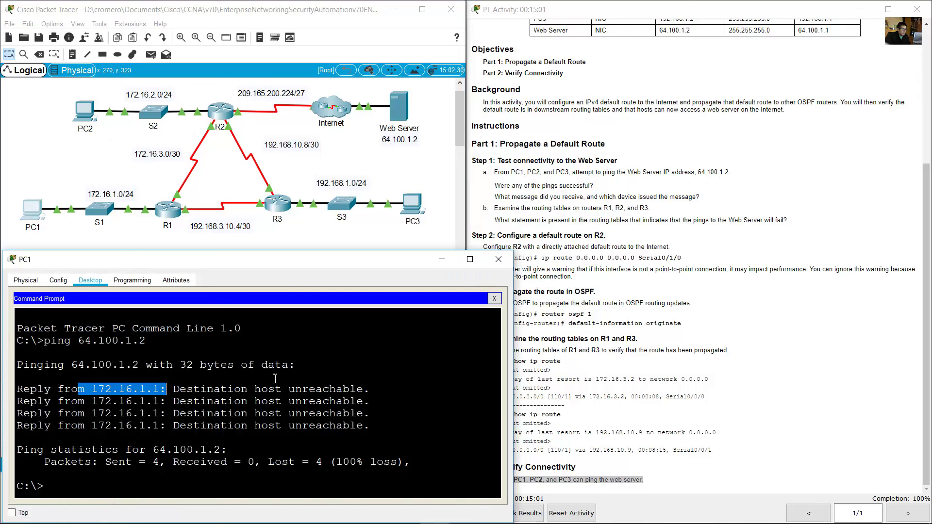
left_click_drag(45, 342, 174, 345)
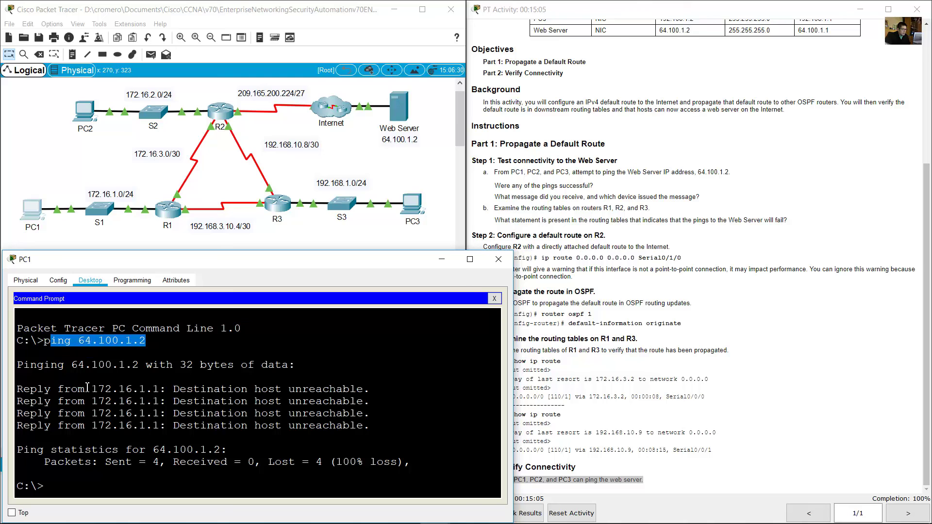
left_click_drag(85, 388, 305, 437)
left_click(214, 394)
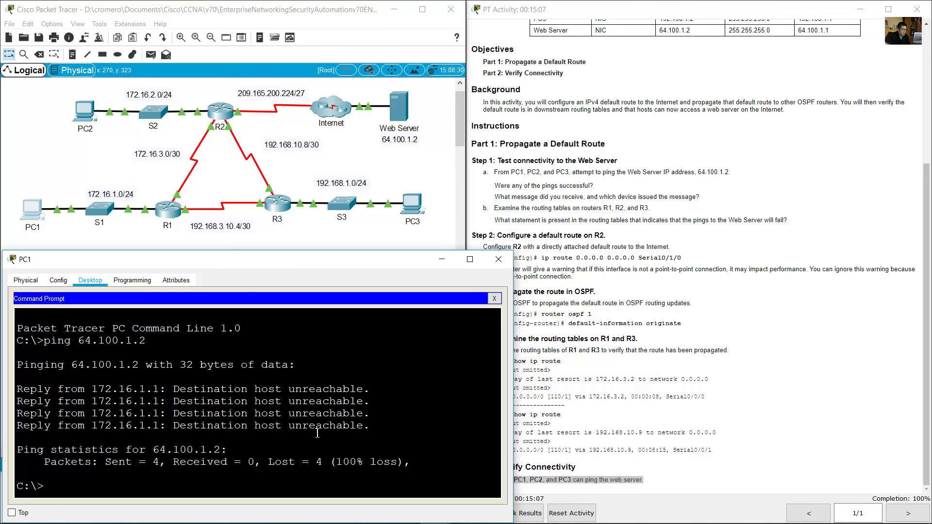
key("Up")
key("Return")
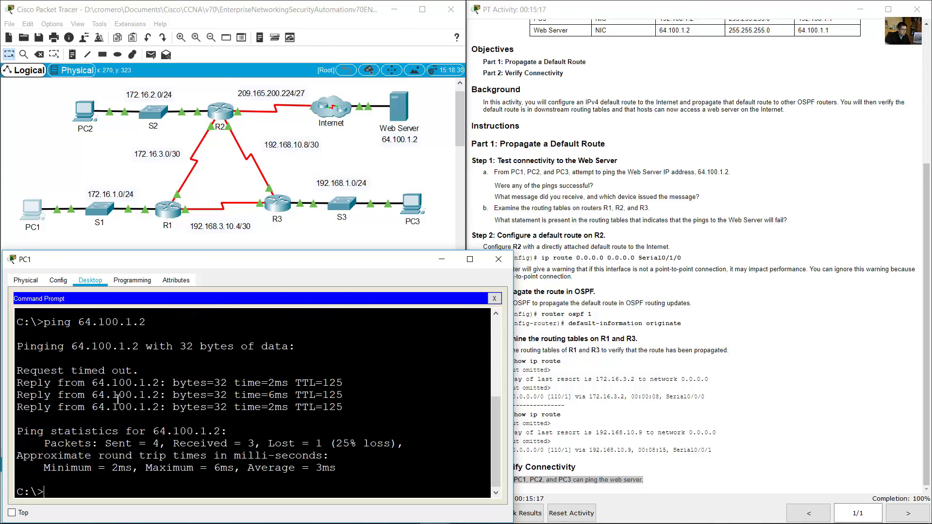
left_click_drag(78, 382, 286, 416)
- Open PC2's command prompt, review its earlier ping, repeat the ping to 64.100.1.2, and examine the replies
left_click(104, 105)
left_click(87, 128)
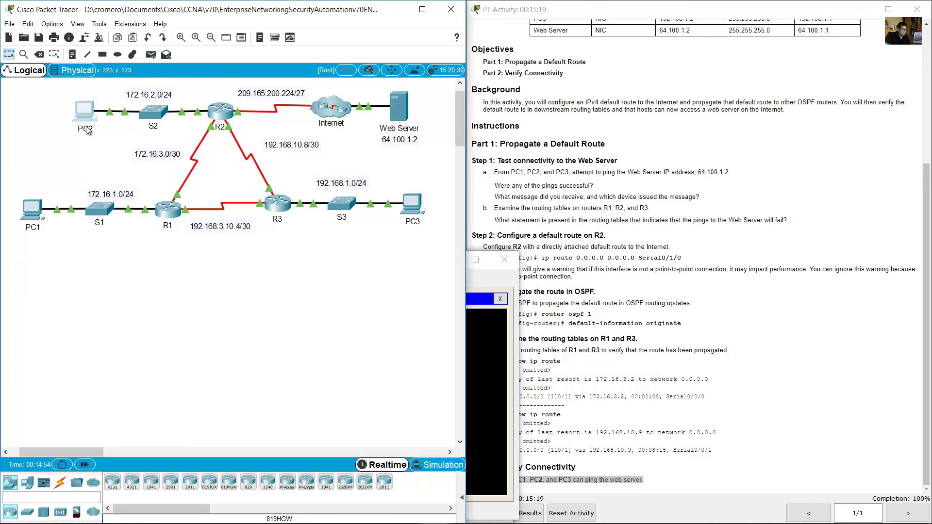
left_click(86, 108)
left_click(212, 403)
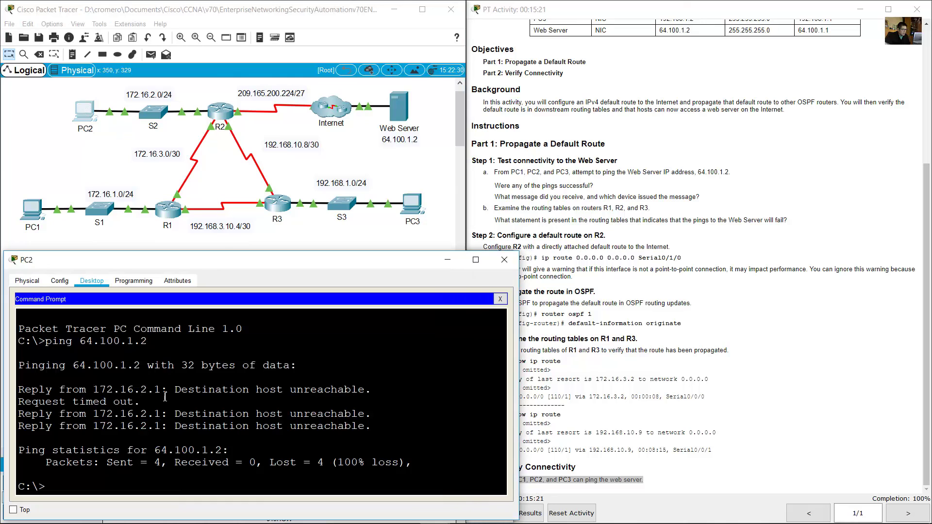
left_click_drag(55, 367, 324, 440)
left_click(344, 439)
left_click_drag(187, 414, 373, 415)
left_click(387, 428)
key("Up")
key("Return")
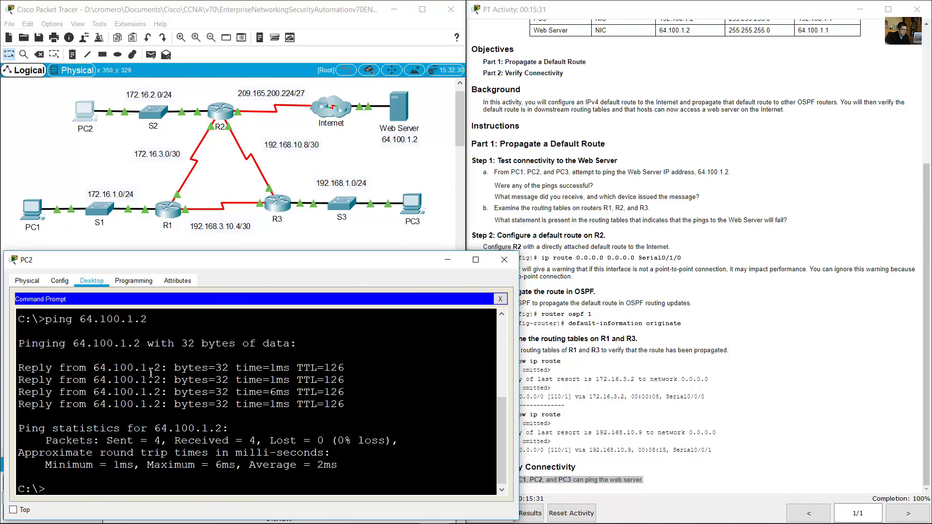
left_click_drag(194, 367, 344, 404)
- Repeat the ping to 64.100.1.2 from PC3's command prompt and return to the activity instructions
left_click(416, 184)
left_click(413, 203)
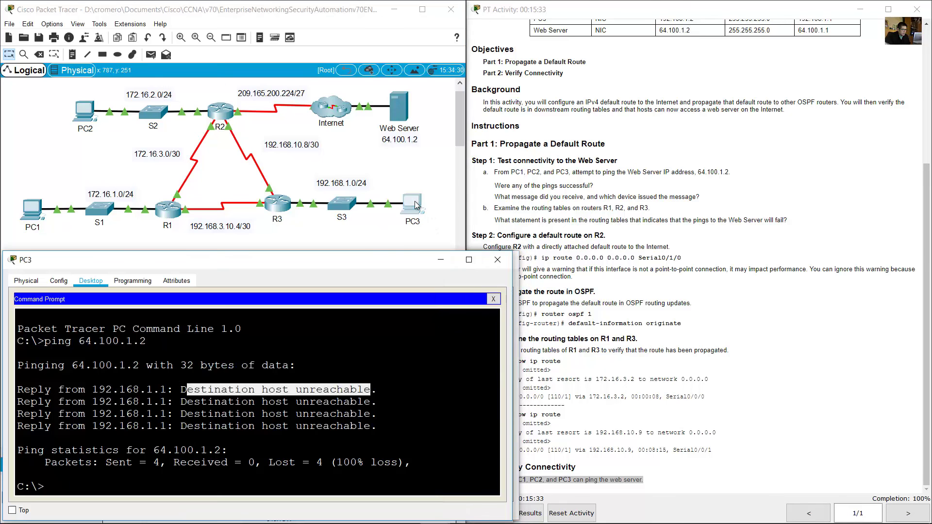
left_click(122, 334)
left_click_drag(48, 344, 318, 431)
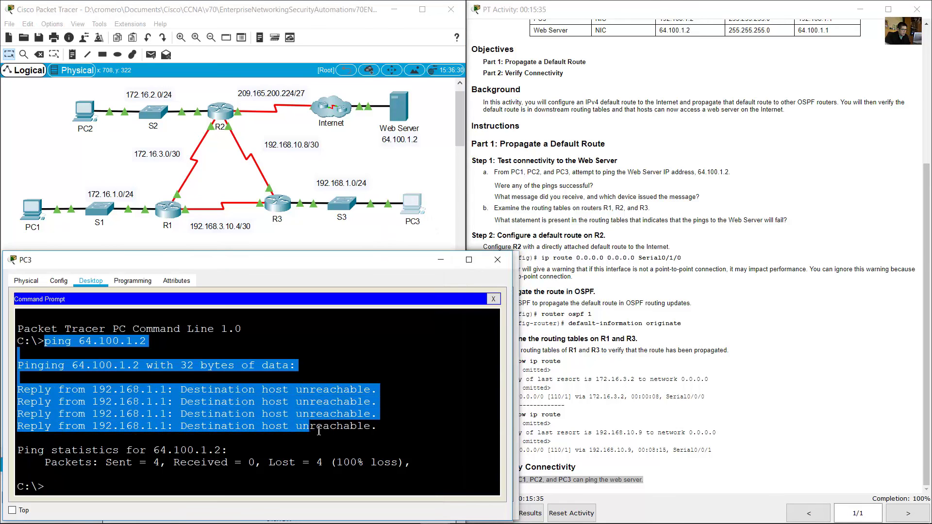
double_click(210, 450)
key("Up")
key("Return")
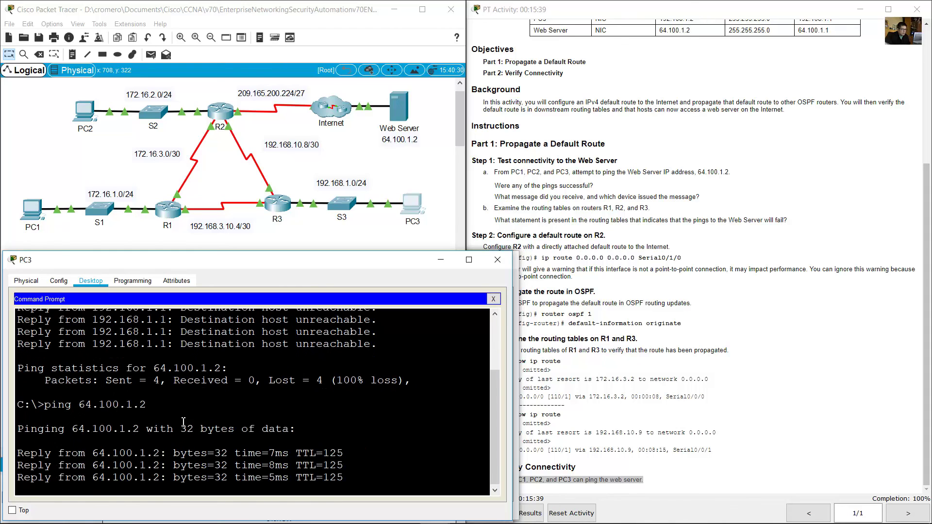
left_click(806, 376)
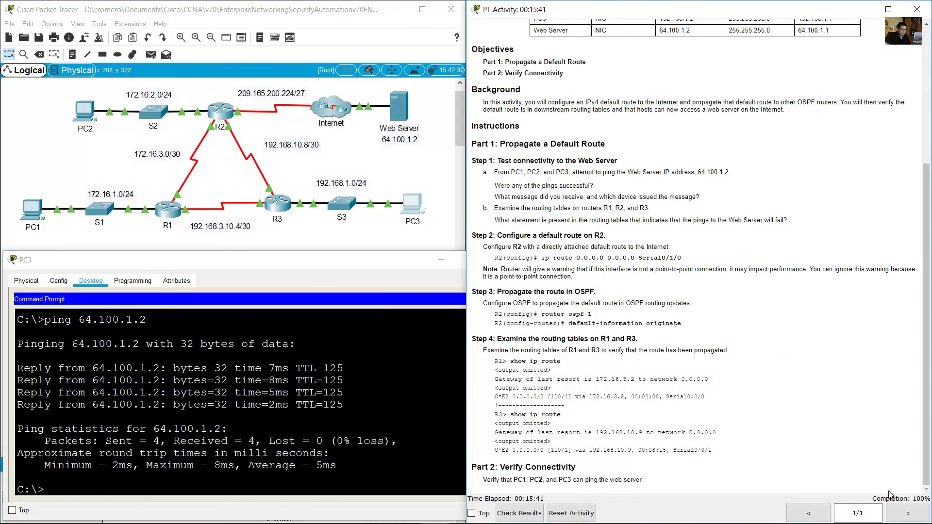